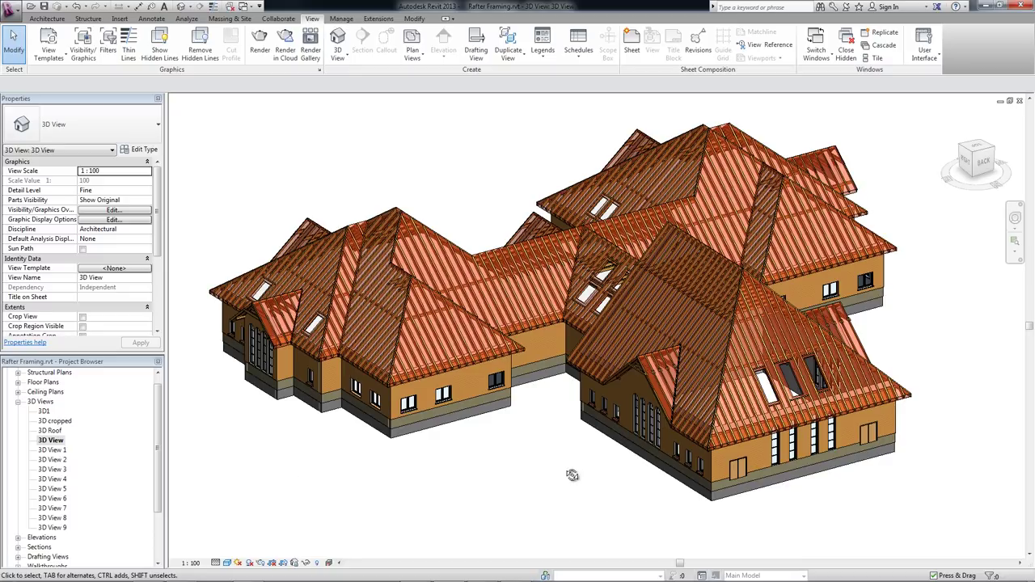
Step: Orbit the house model and list the Extensions Modeling tools, including Rafter Framing and Roof Trusses
{"action": "middle_click_drag", "start_coordinate": [572, 474], "coordinate": [260, 481], "text": "shift"}
{"action": "middle_click_drag", "start_coordinate": [857, 488], "coordinate": [556, 495], "text": "shift"}
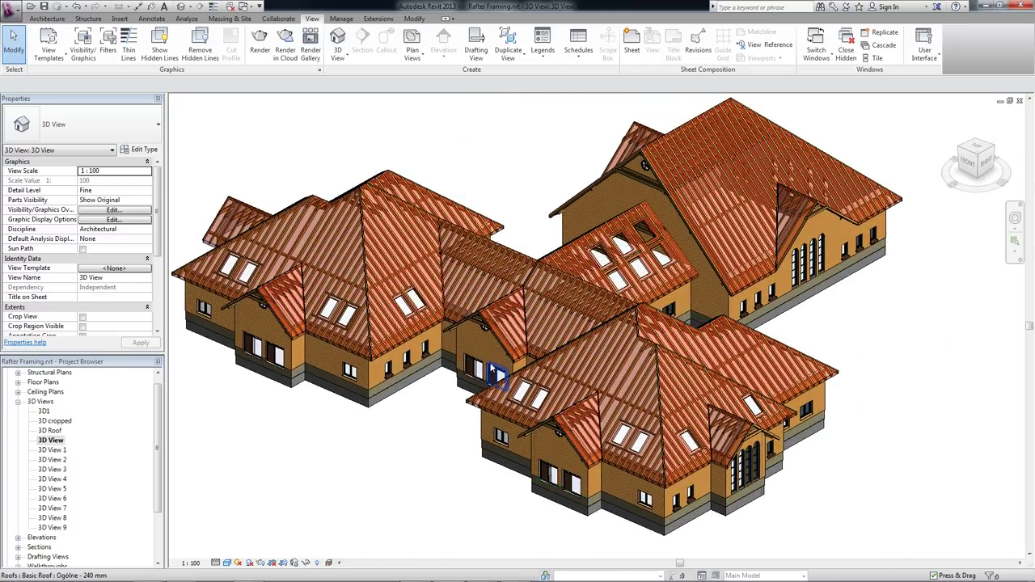
{"action": "left_click", "coordinate": [385, 20]}
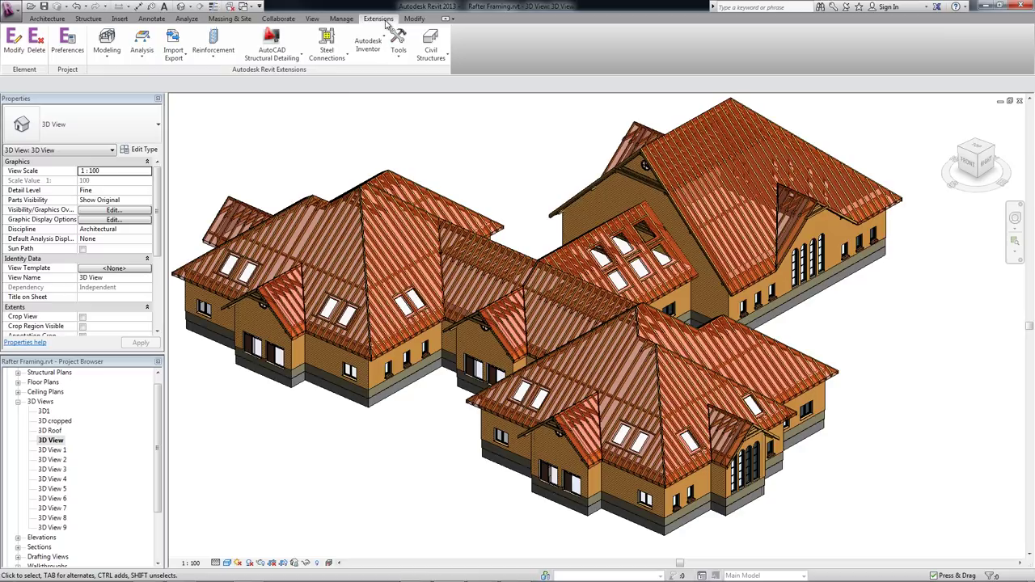
{"action": "left_click", "coordinate": [106, 45]}
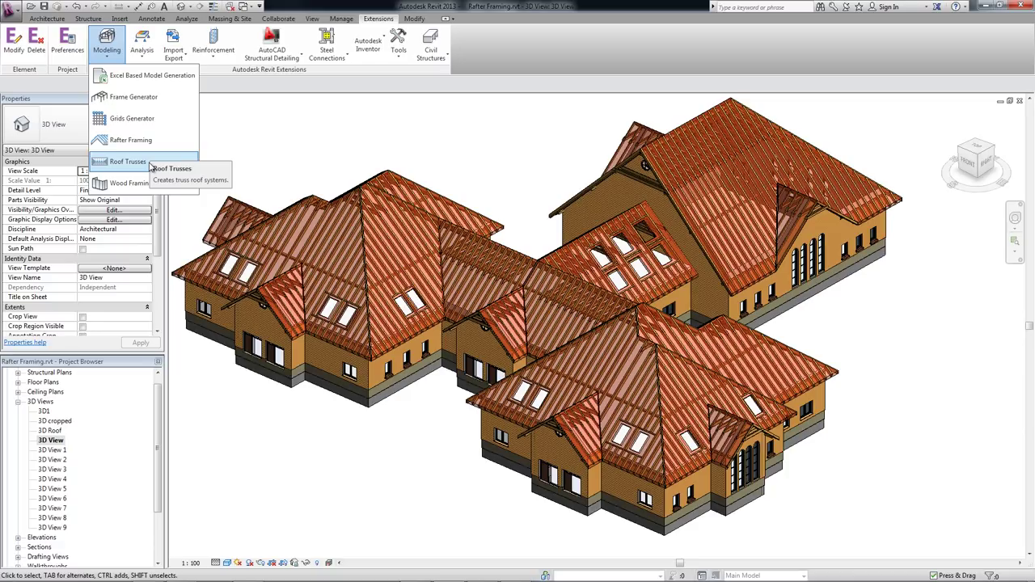
Step: Open the 3D Roof view, show only the analytical model briefly, then restore the timber framing
{"action": "left_click", "coordinate": [246, 167]}
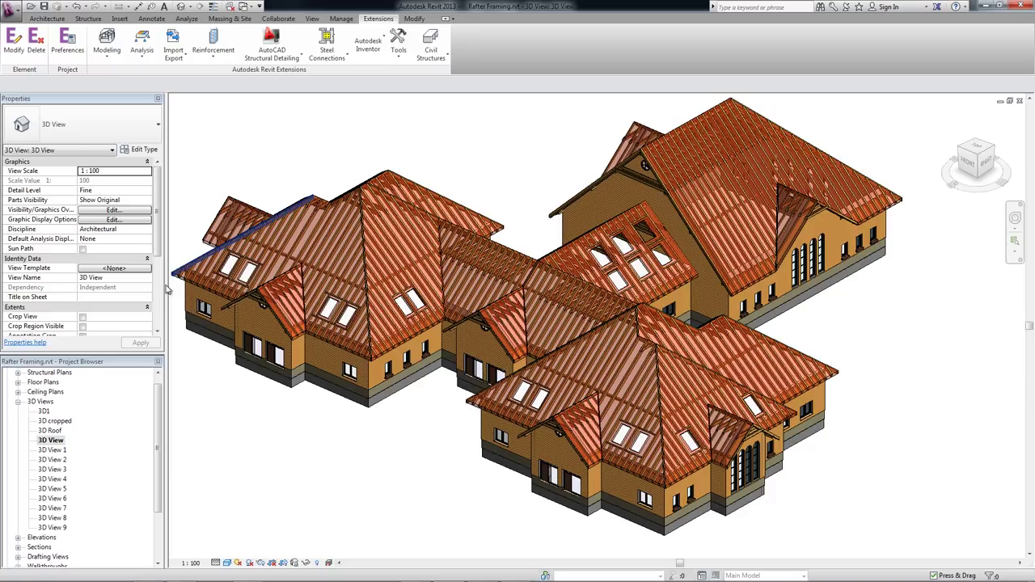
{"action": "double_click", "coordinate": [58, 432]}
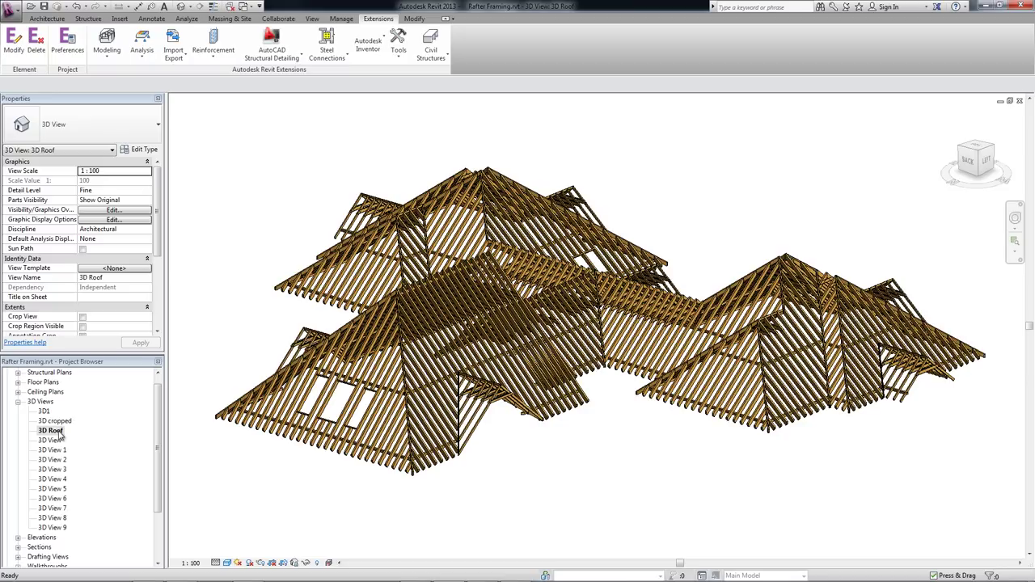
{"action": "left_click", "coordinate": [328, 564]}
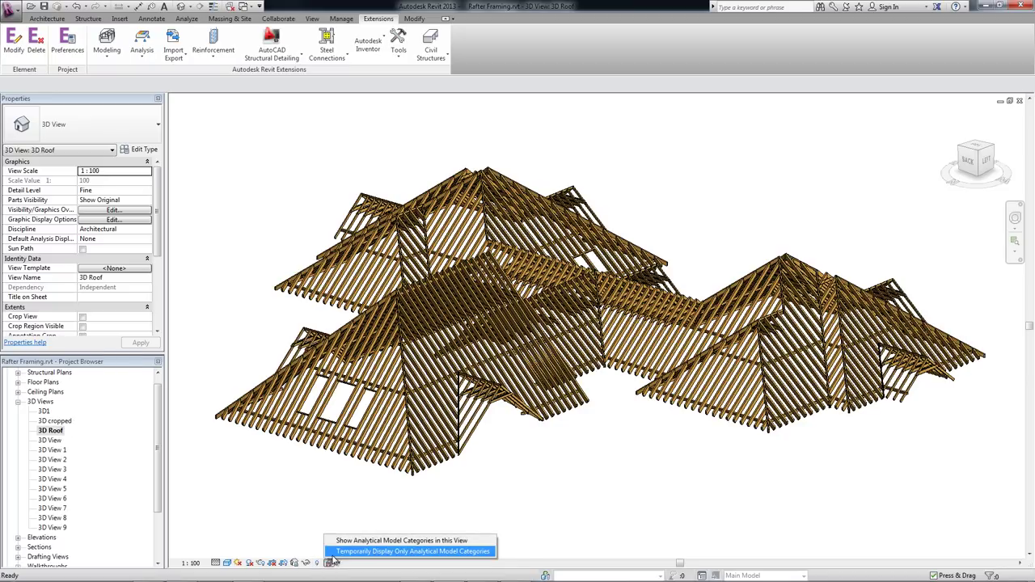
{"action": "left_click", "coordinate": [333, 553]}
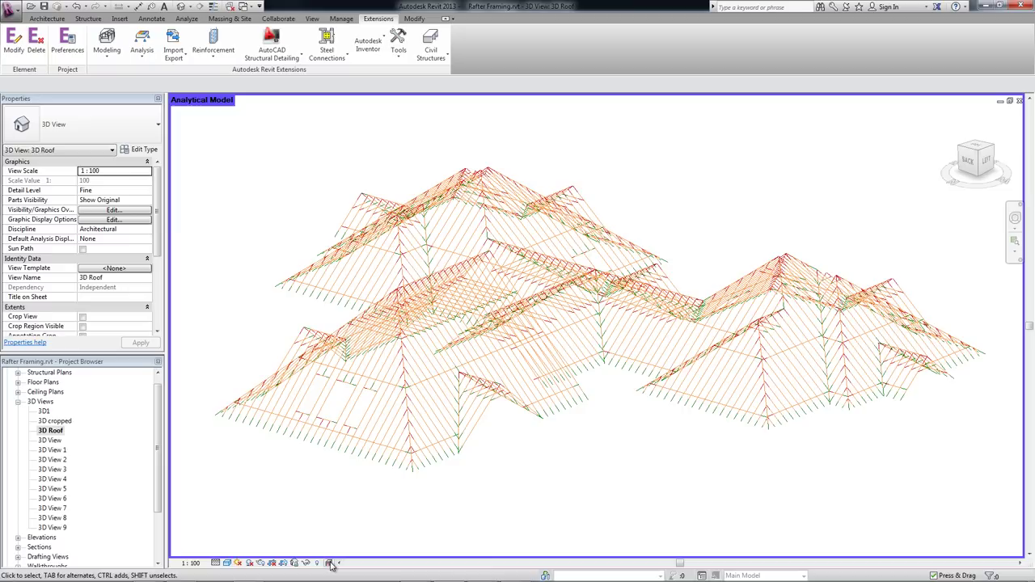
{"action": "left_click", "coordinate": [330, 563]}
{"action": "left_click", "coordinate": [332, 553]}
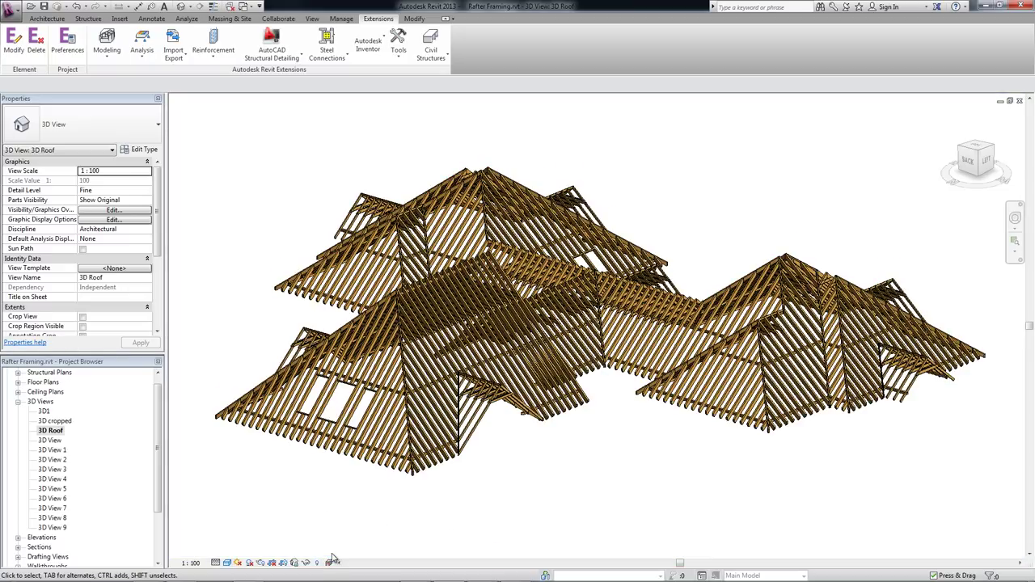
Step: Return to the full house 3D View, zoomed in and orbited around the roofs
{"action": "double_click", "coordinate": [50, 441]}
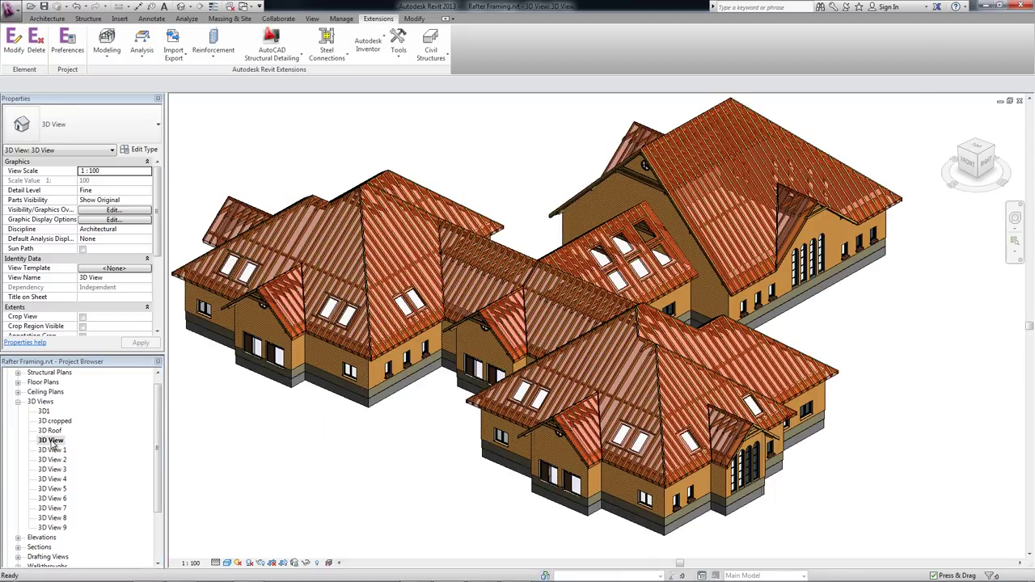
{"action": "scroll", "coordinate": [511, 328], "scroll_direction": "up", "scroll_amount": 3}
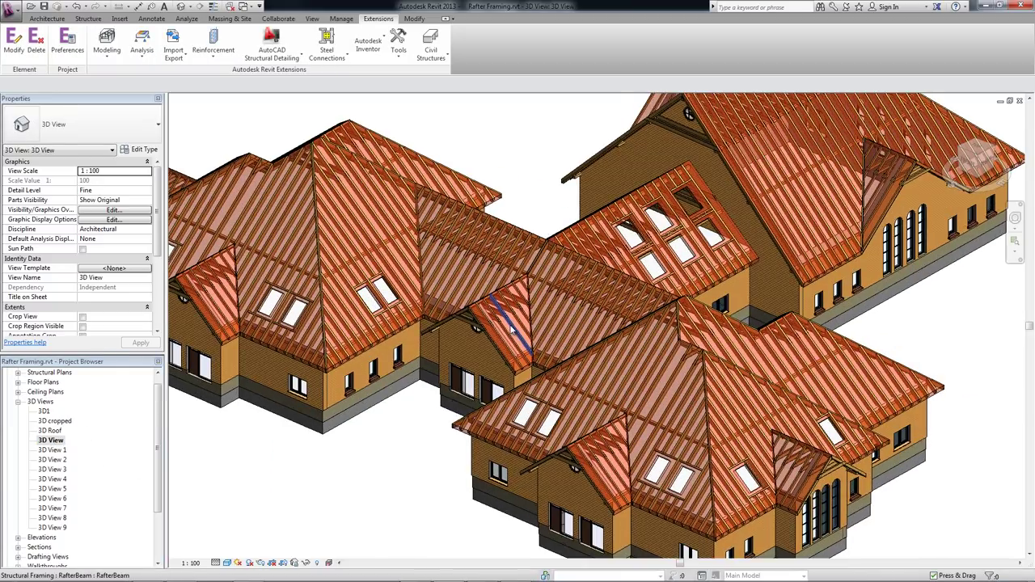
{"action": "middle_click_drag", "start_coordinate": [511, 328], "coordinate": [490, 280], "text": "shift"}
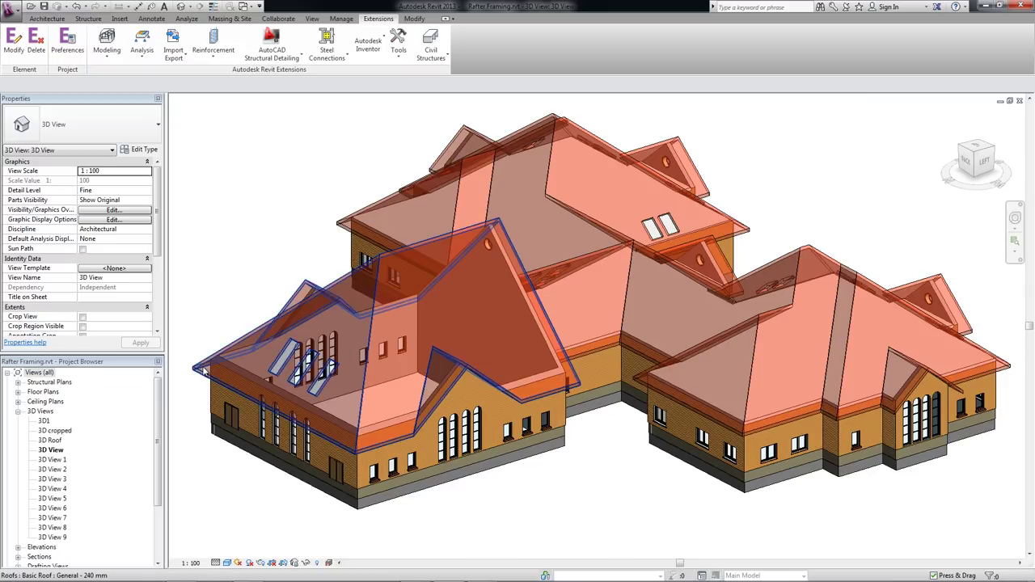
Step: Select the left roof and launch Extensions > Modeling > Rafter Framing on it
{"action": "left_click", "coordinate": [204, 370]}
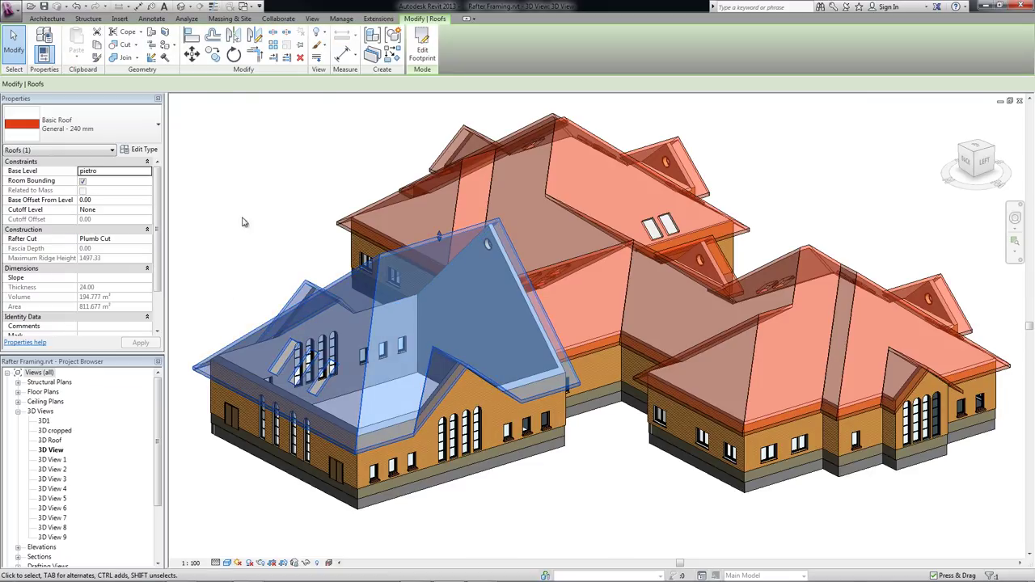
{"action": "left_click", "coordinate": [369, 21]}
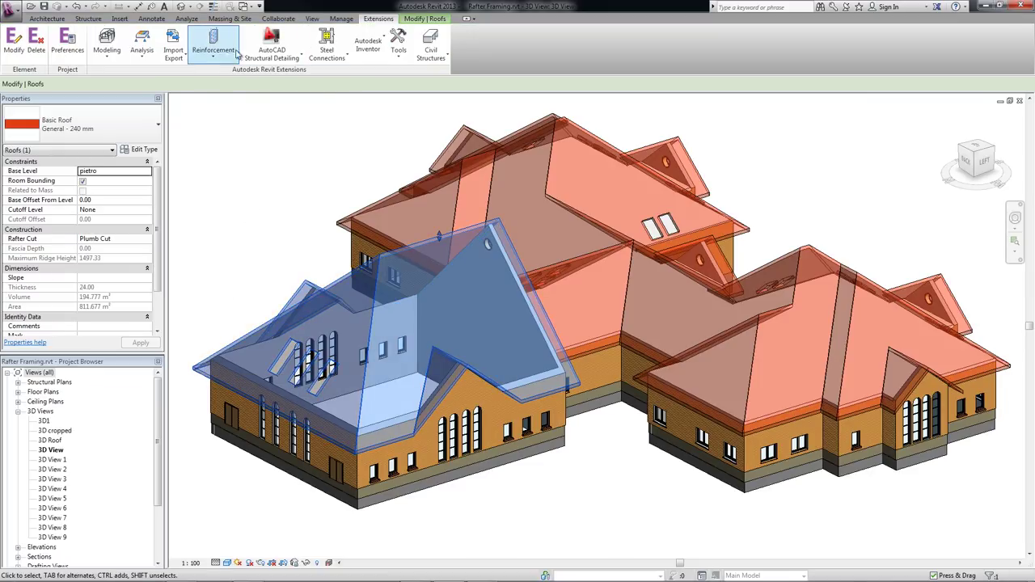
{"action": "left_click", "coordinate": [111, 58]}
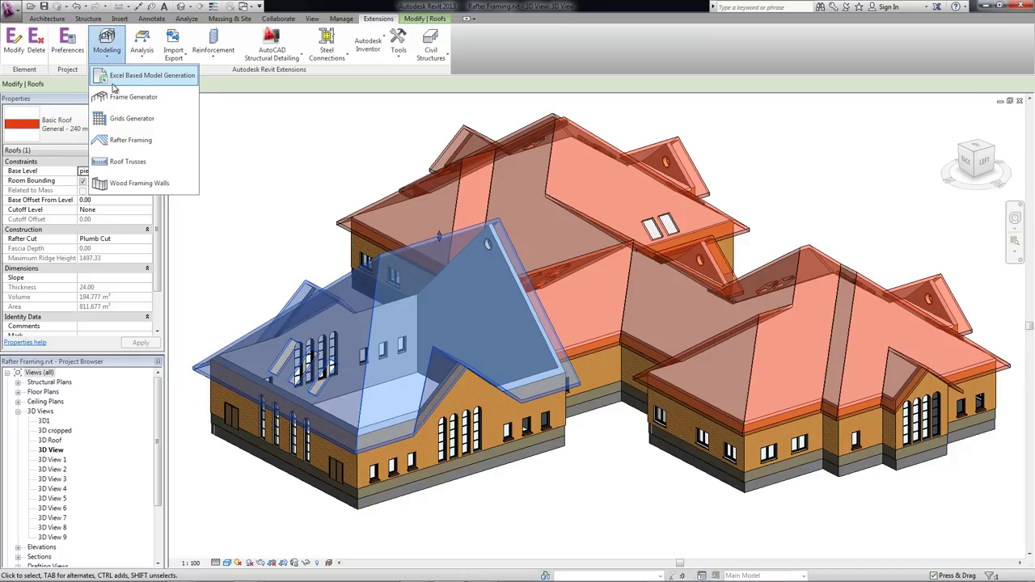
{"action": "left_click", "coordinate": [117, 142]}
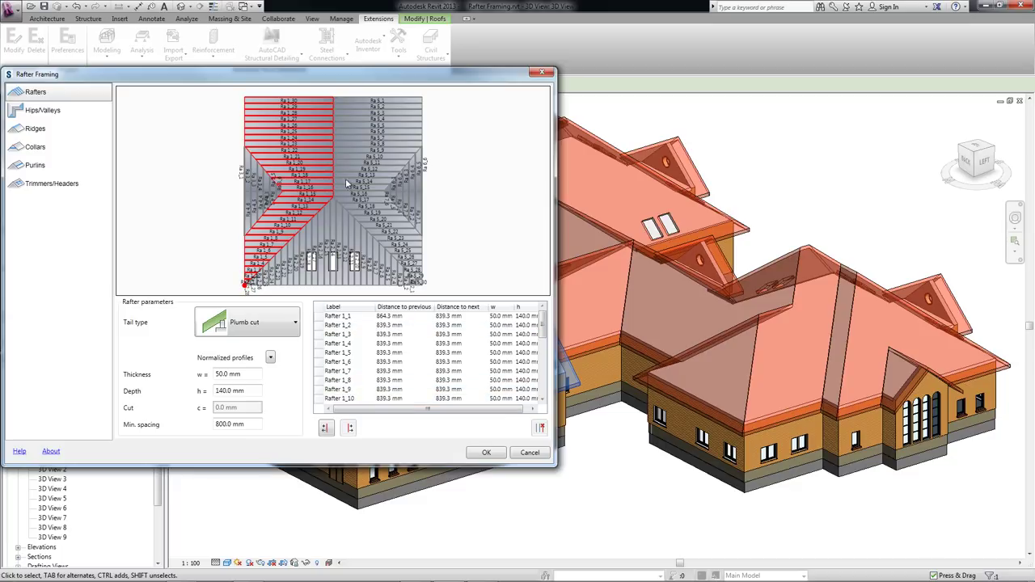
Step: Select all rafters of the right roof plane and apply the 125 x 200 mm standard profile
{"action": "left_click", "coordinate": [362, 125]}
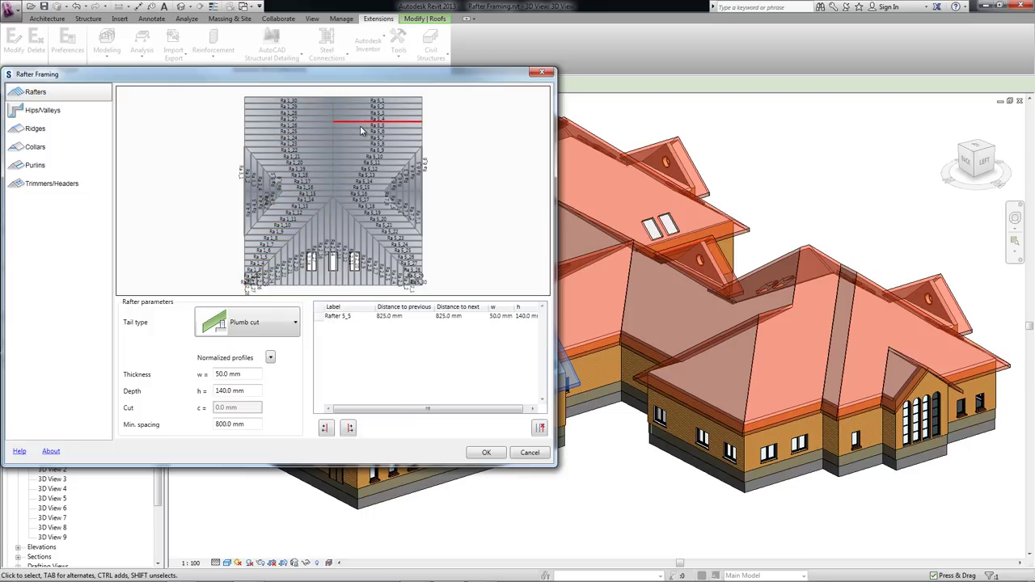
{"action": "double_click", "coordinate": [356, 136]}
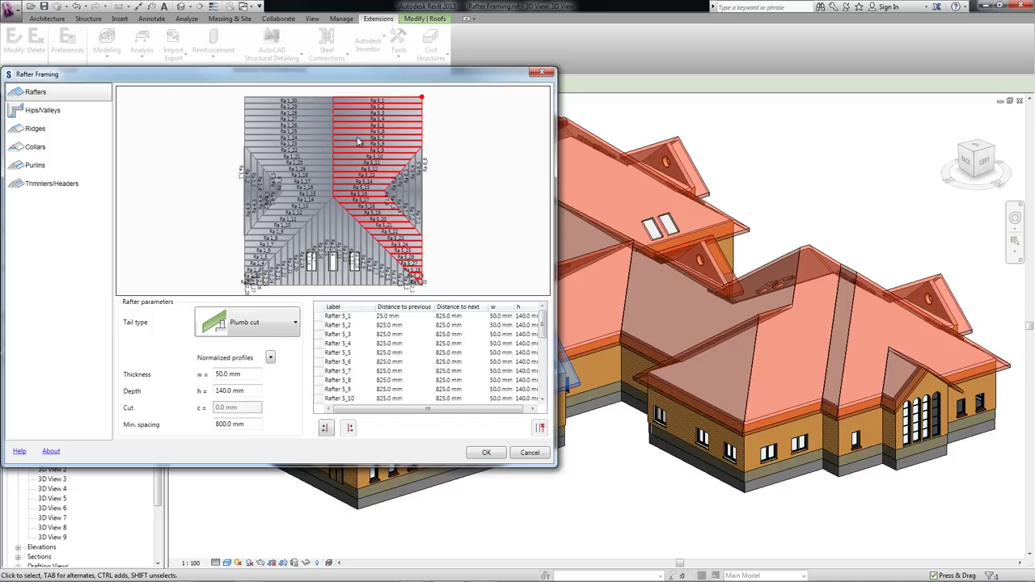
{"action": "left_click", "coordinate": [271, 359]}
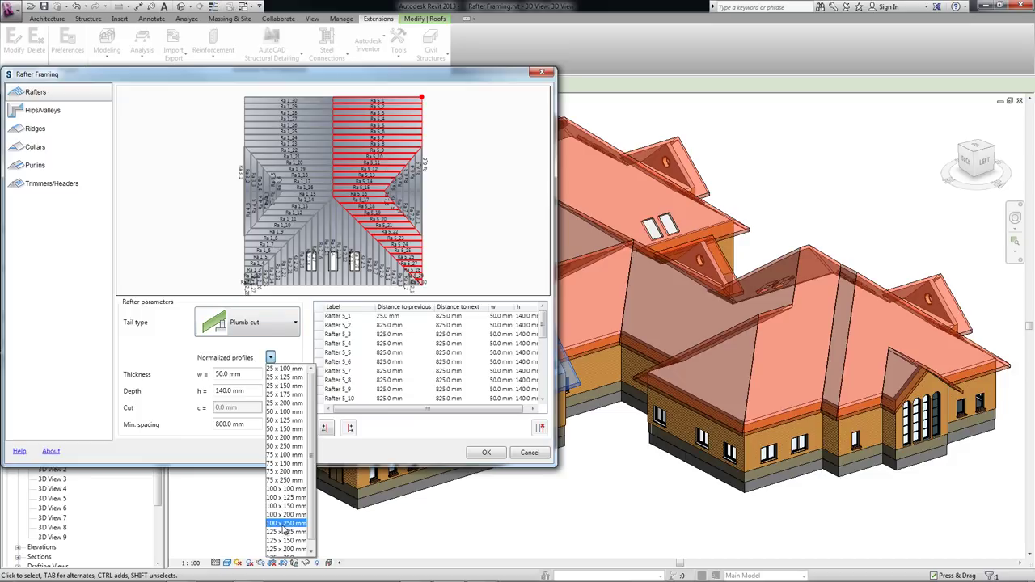
{"action": "left_click", "coordinate": [295, 555]}
Step: Make the right-plane rafters 160 × 350 mm, 850 mm minimum spacing, square-cut tails, then review the other planes
{"action": "left_click", "coordinate": [237, 375]}
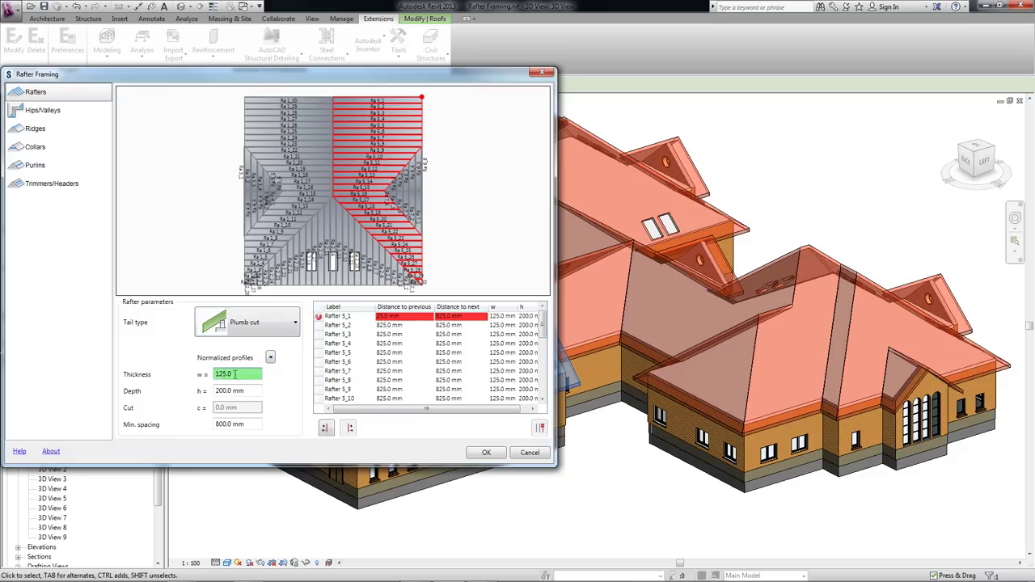
{"action": "type", "text": "160"}
{"action": "key", "text": "Tab"}
{"action": "type", "text": "350"}
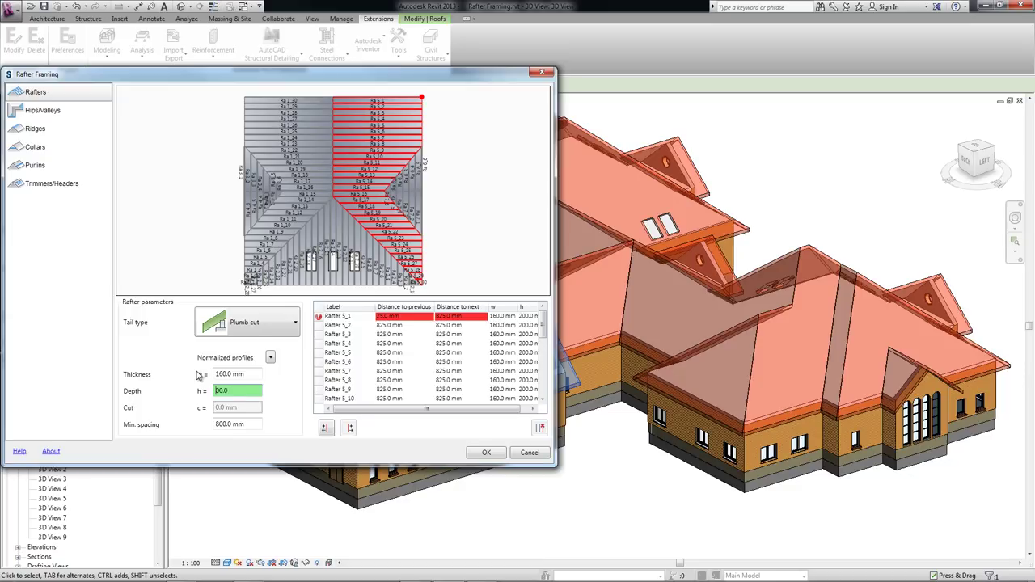
{"action": "left_click", "coordinate": [224, 424]}
{"action": "type", "text": "850"}
{"action": "left_click", "coordinate": [247, 392]}
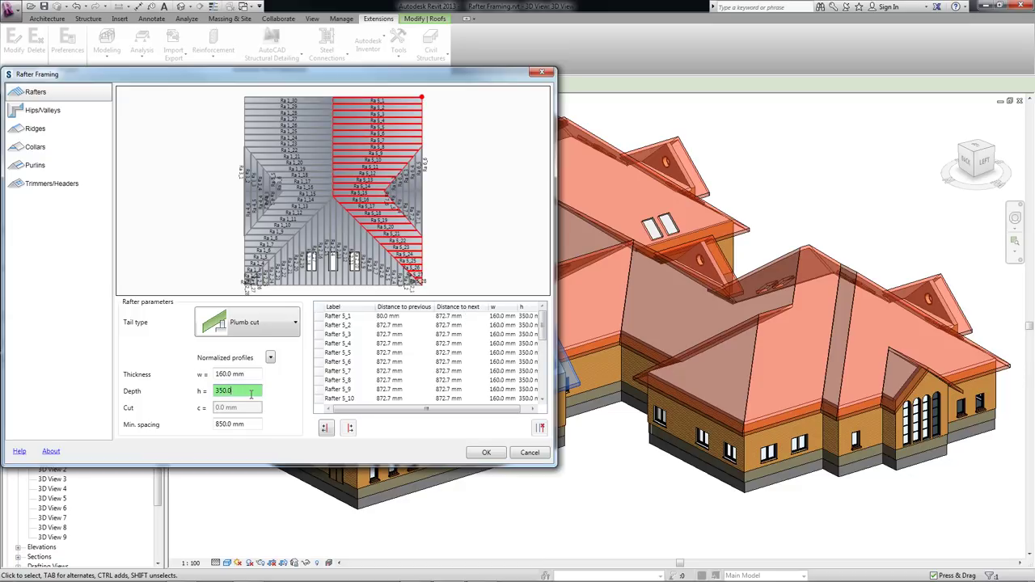
{"action": "left_click", "coordinate": [296, 326]}
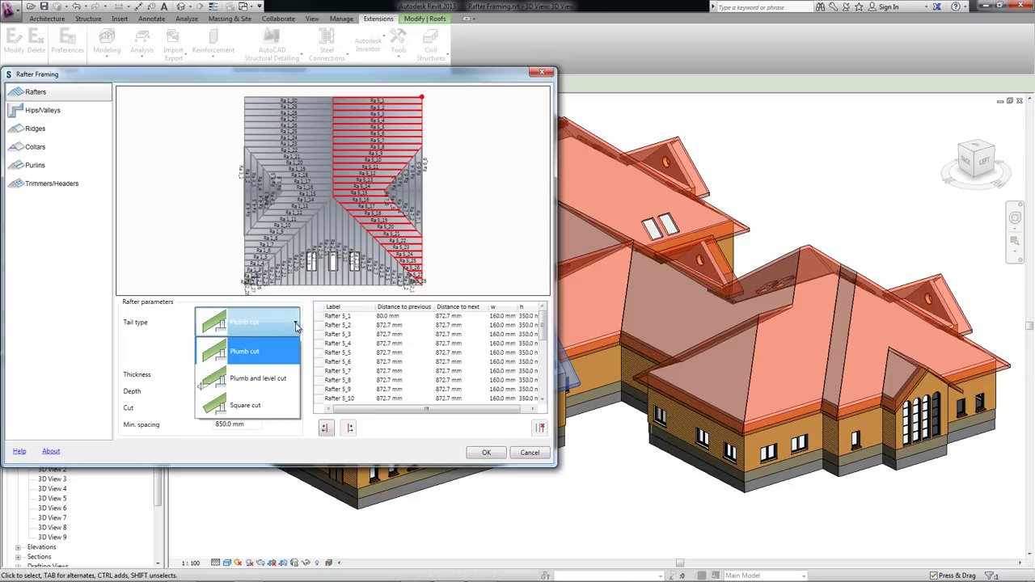
{"action": "left_click", "coordinate": [267, 406]}
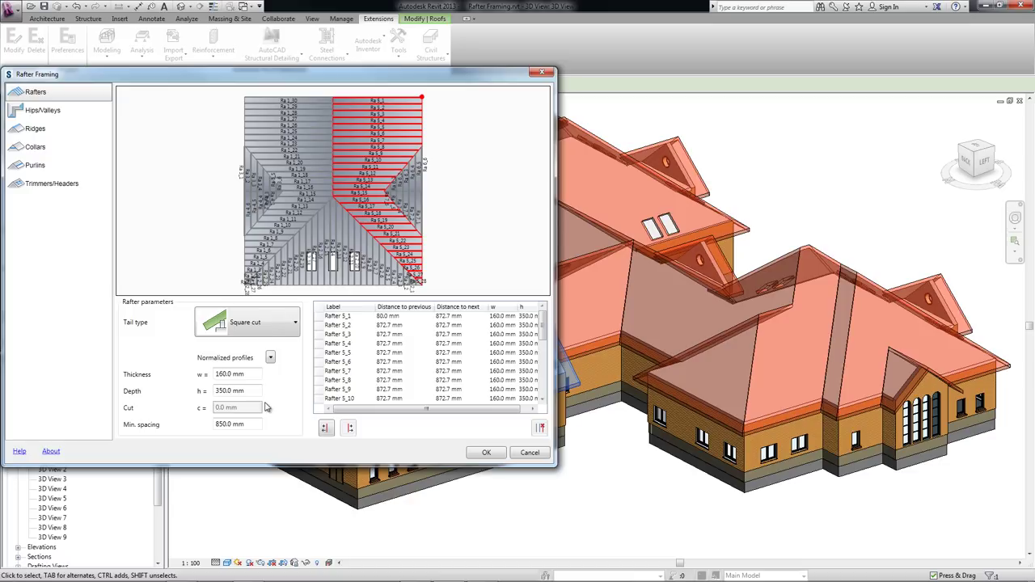
{"action": "left_click", "coordinate": [294, 271]}
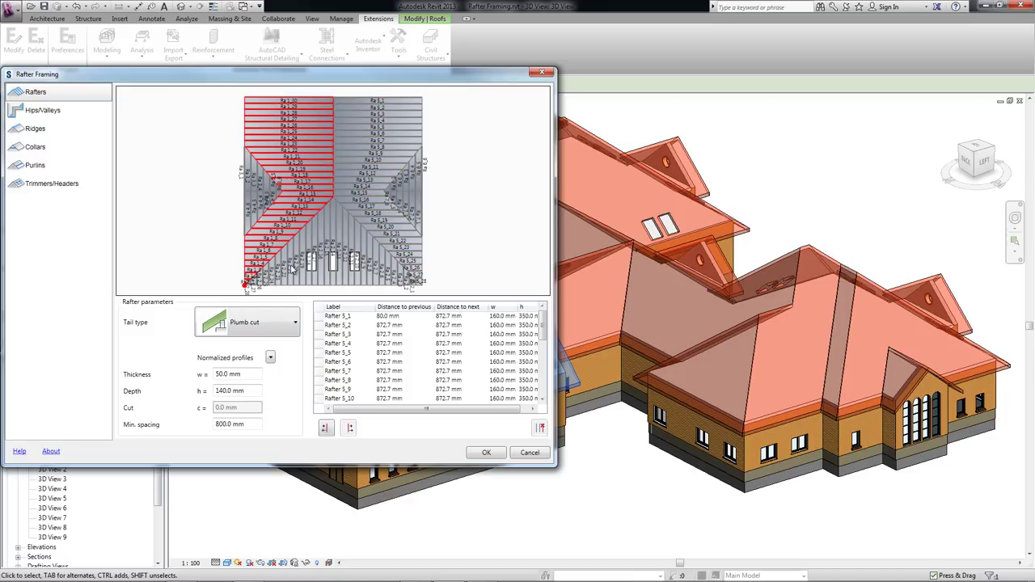
{"action": "left_click", "coordinate": [319, 189]}
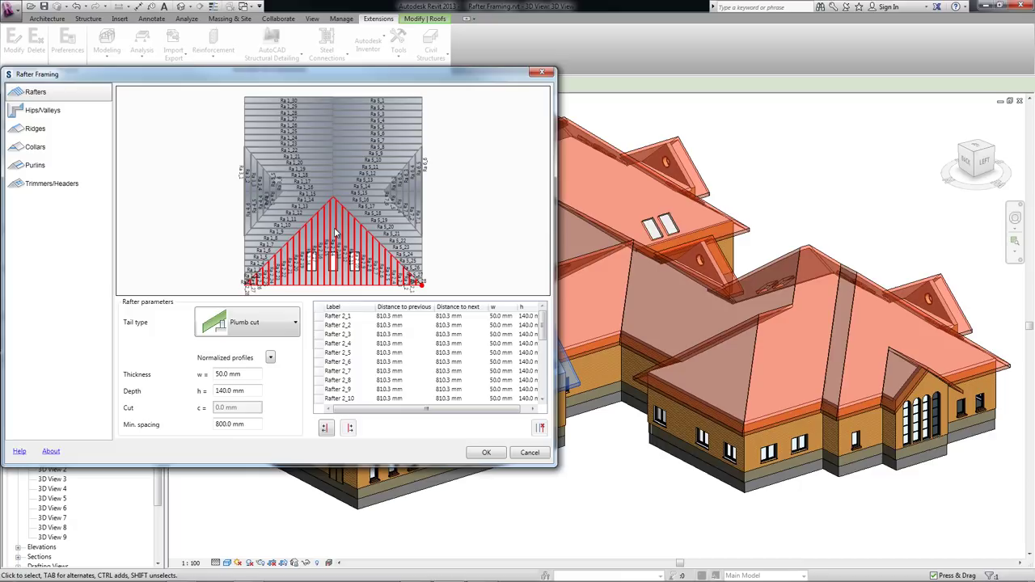
Step: Give the hips square-cut tails at 160 × 350 mm and check the right hip and valley
{"action": "left_click", "coordinate": [67, 115]}
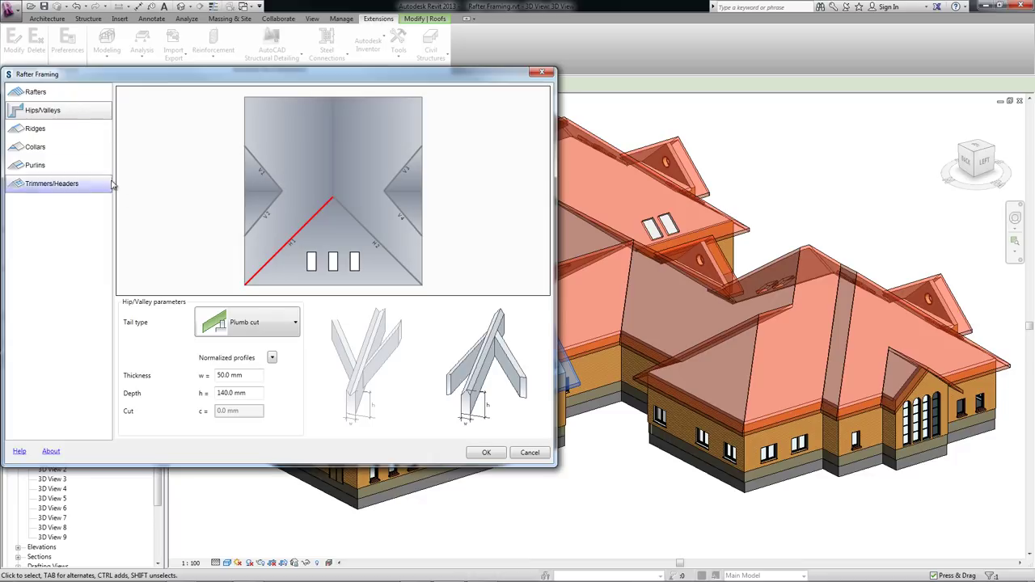
{"action": "left_click", "coordinate": [291, 328]}
{"action": "left_click", "coordinate": [257, 394]}
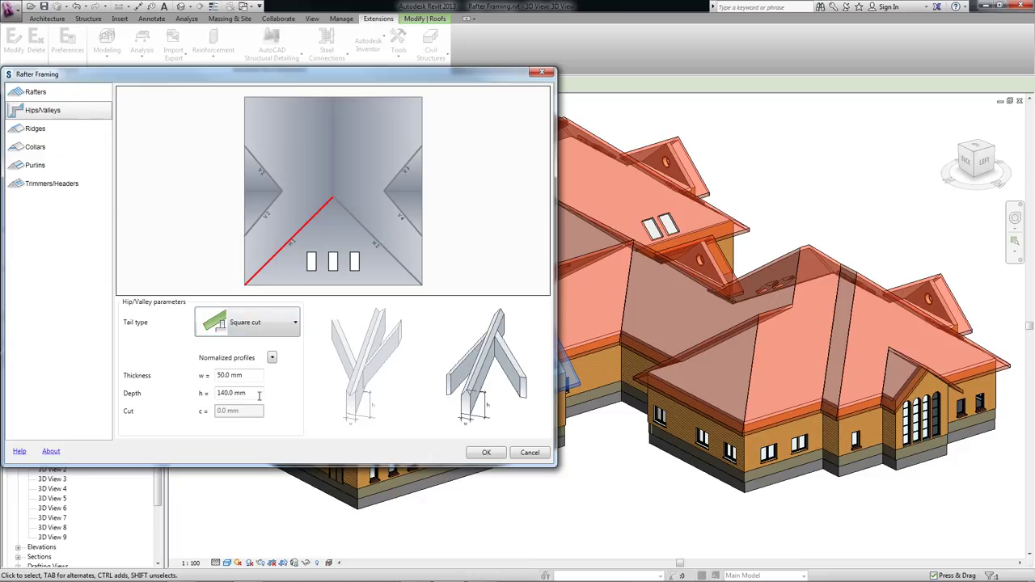
{"action": "double_click", "coordinate": [252, 375]}
{"action": "type", "text": "160"}
{"action": "key", "text": "Tab"}
{"action": "type", "text": "350"}
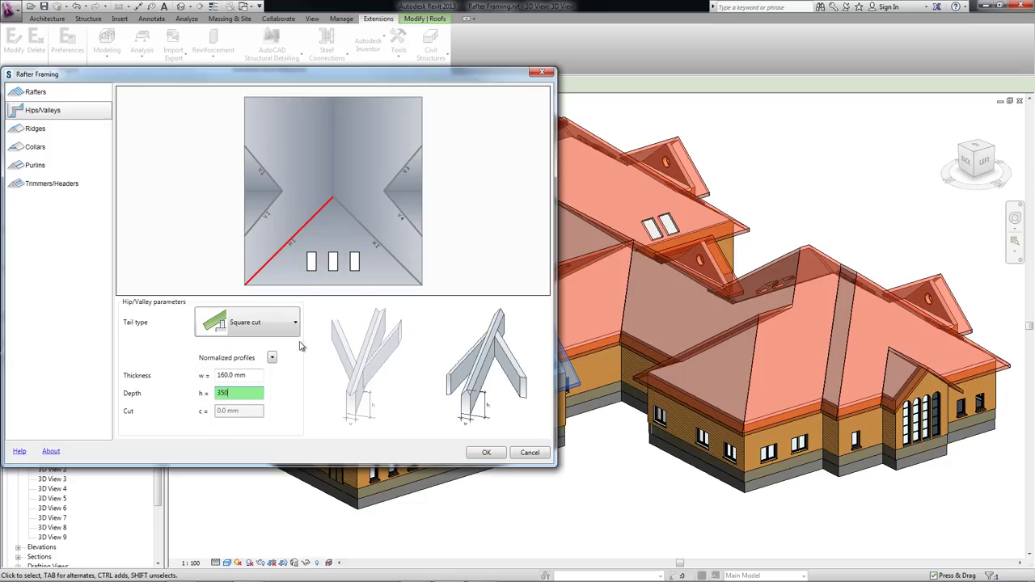
{"action": "left_click", "coordinate": [389, 257]}
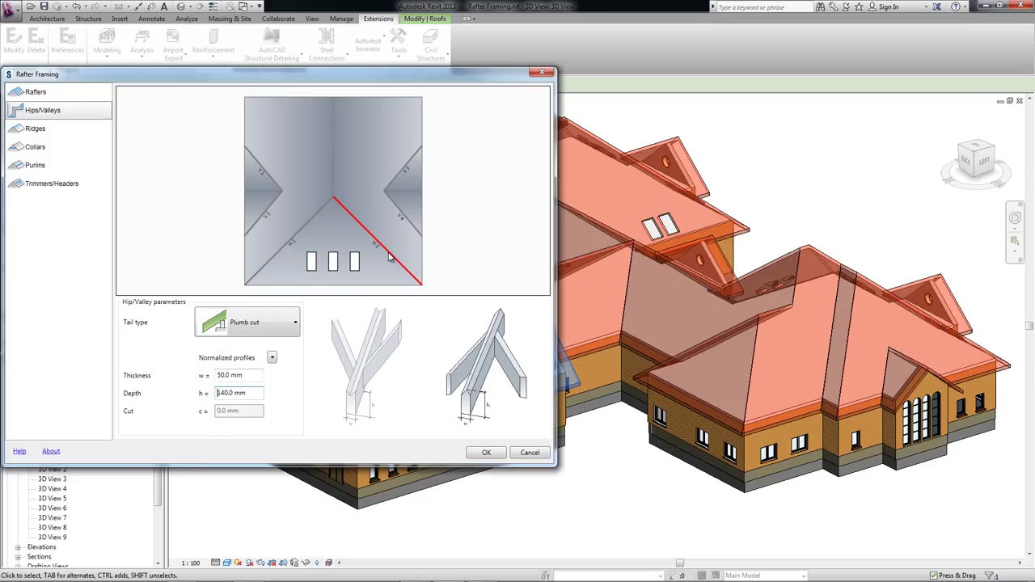
{"action": "left_click", "coordinate": [396, 213]}
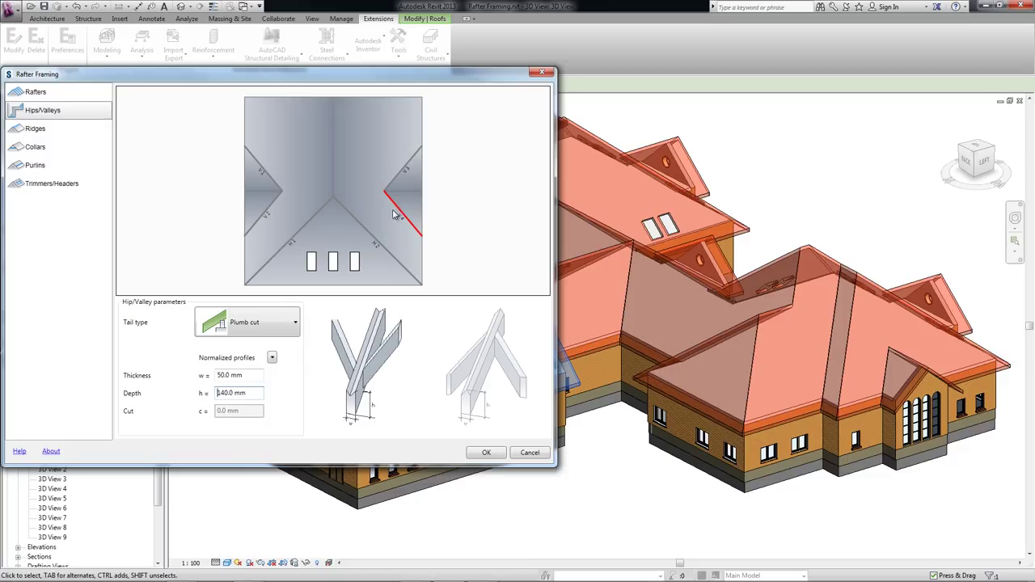
{"action": "left_click", "coordinate": [298, 236]}
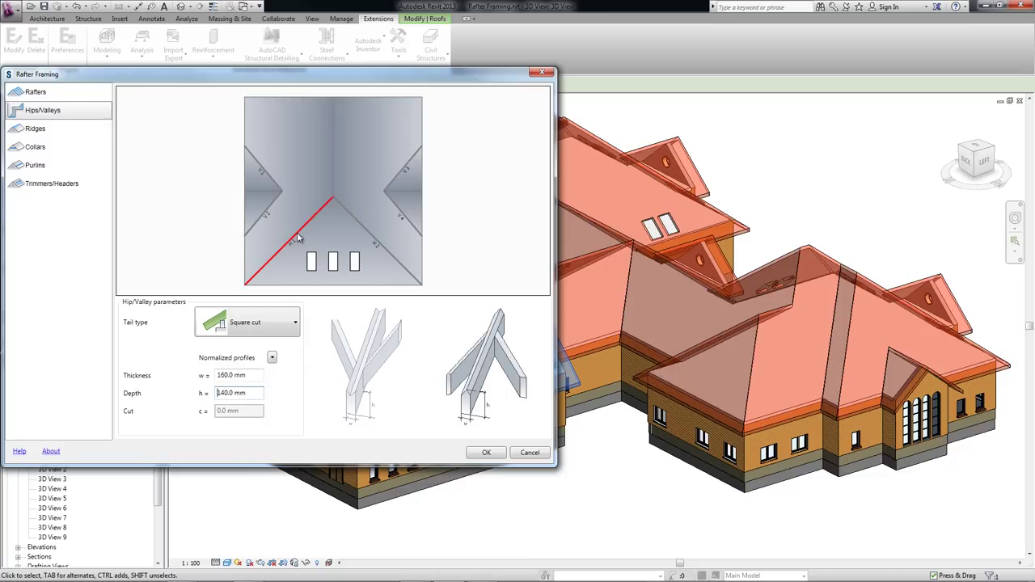
Step: Review the ridge, collar and purlin parameters, ending on purlins at 100 × 180 mm
{"action": "left_click", "coordinate": [73, 133]}
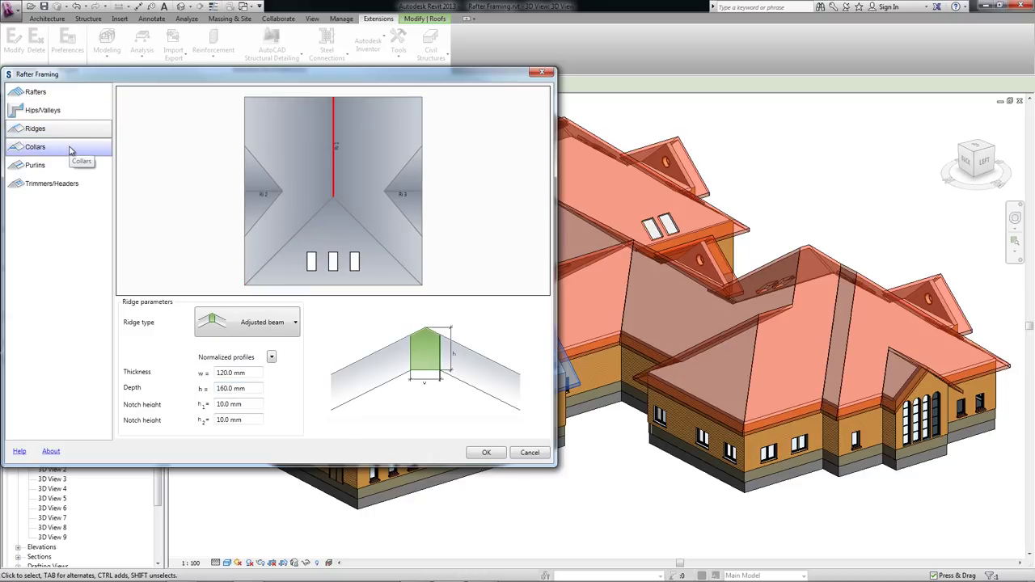
{"action": "left_click", "coordinate": [70, 150]}
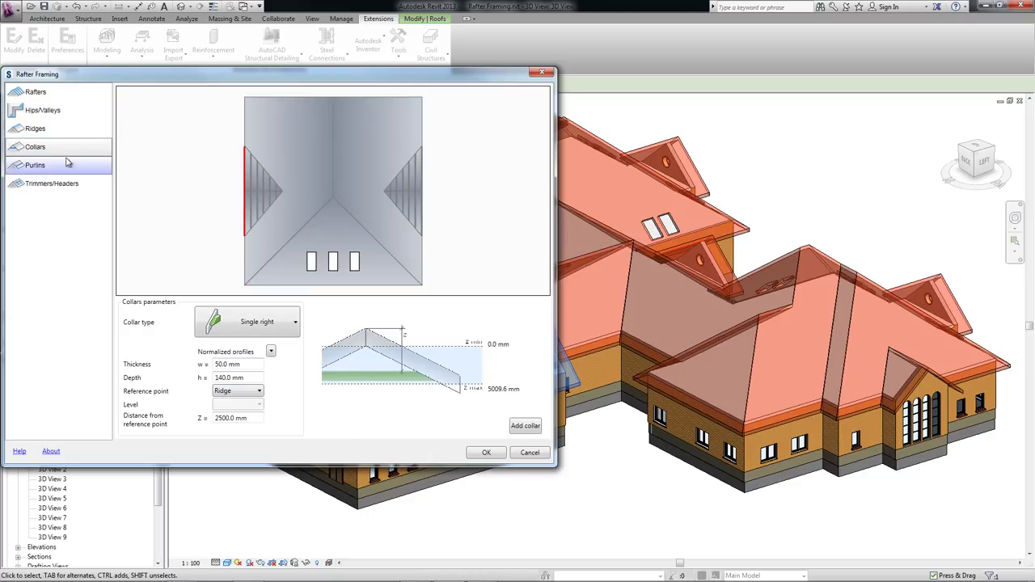
{"action": "left_click", "coordinate": [66, 167]}
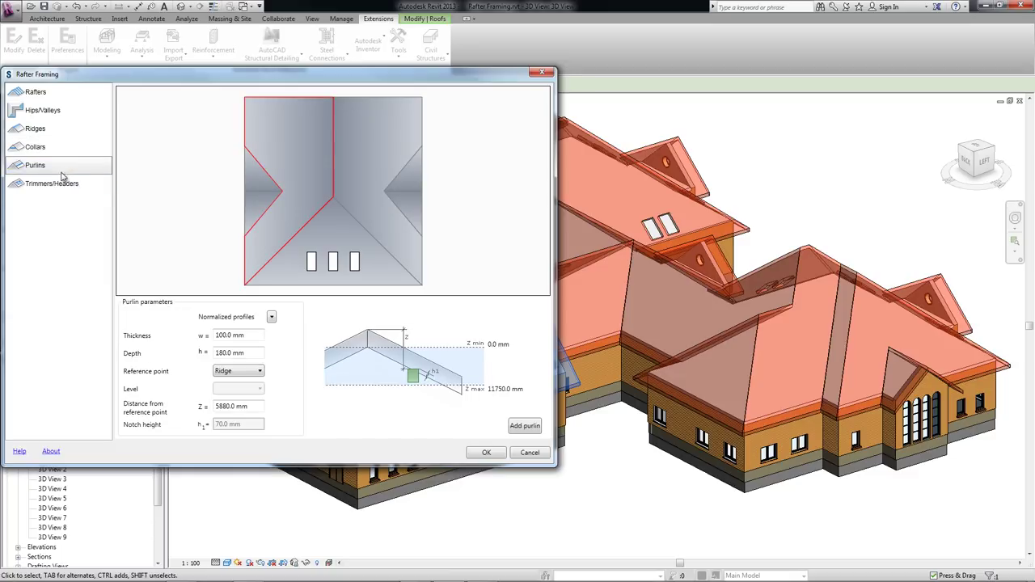
Step: For the first roof opening, choose a Symmetric trimmer with the 125 x 250 mm profile
{"action": "left_click", "coordinate": [58, 188]}
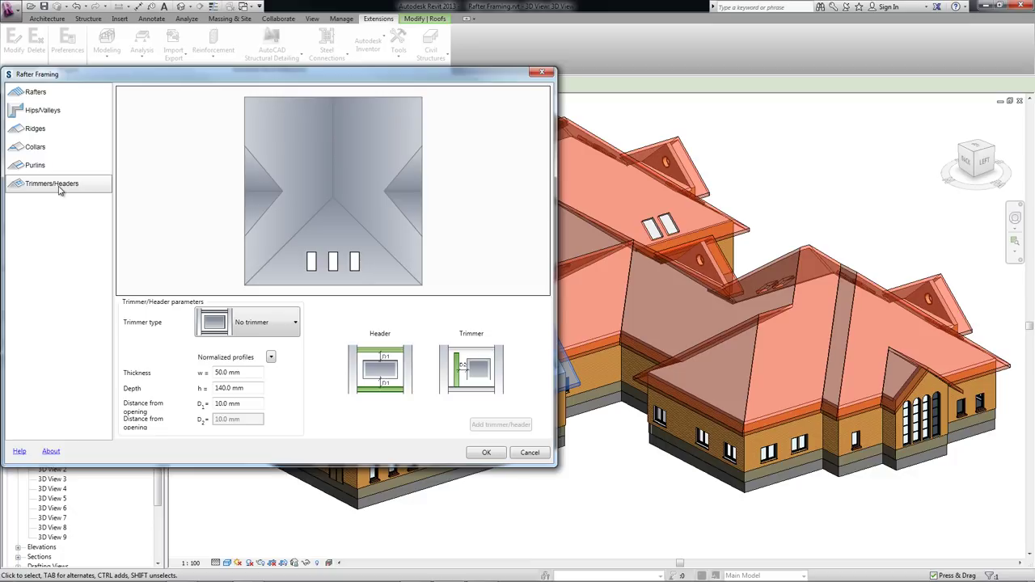
{"action": "left_click", "coordinate": [312, 273]}
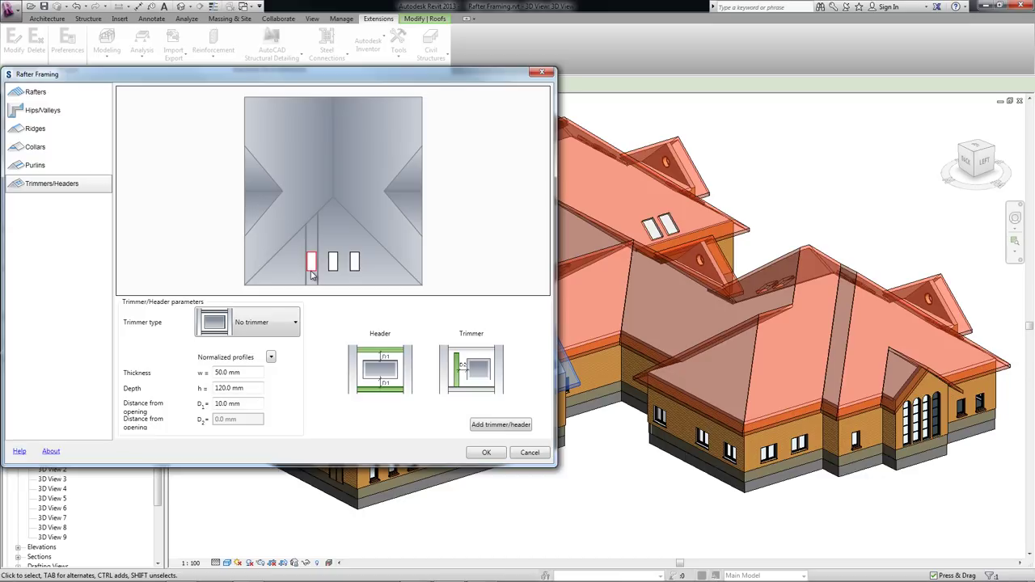
{"action": "left_click", "coordinate": [296, 325]}
{"action": "left_click", "coordinate": [265, 441]}
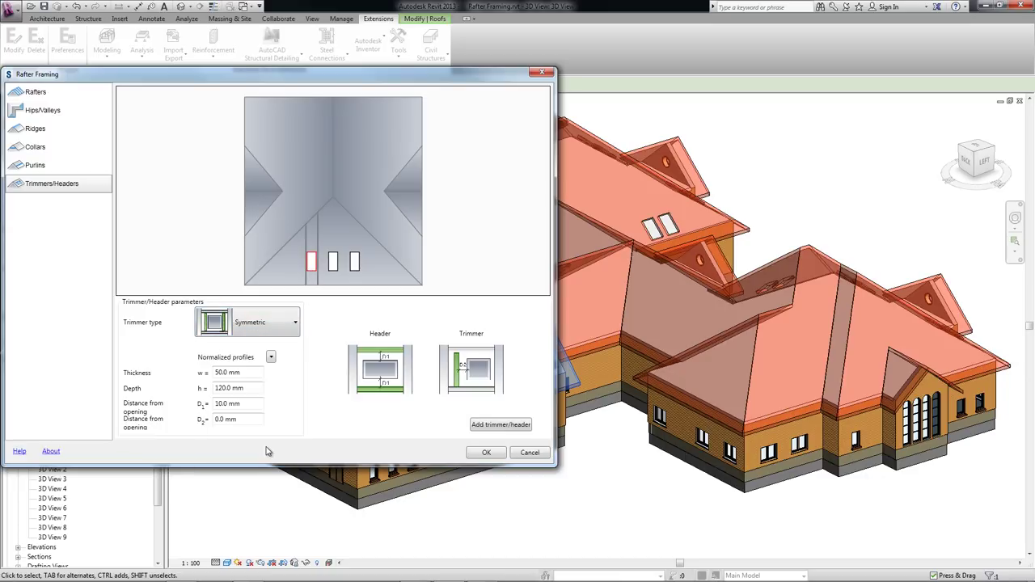
{"action": "left_click", "coordinate": [271, 357]}
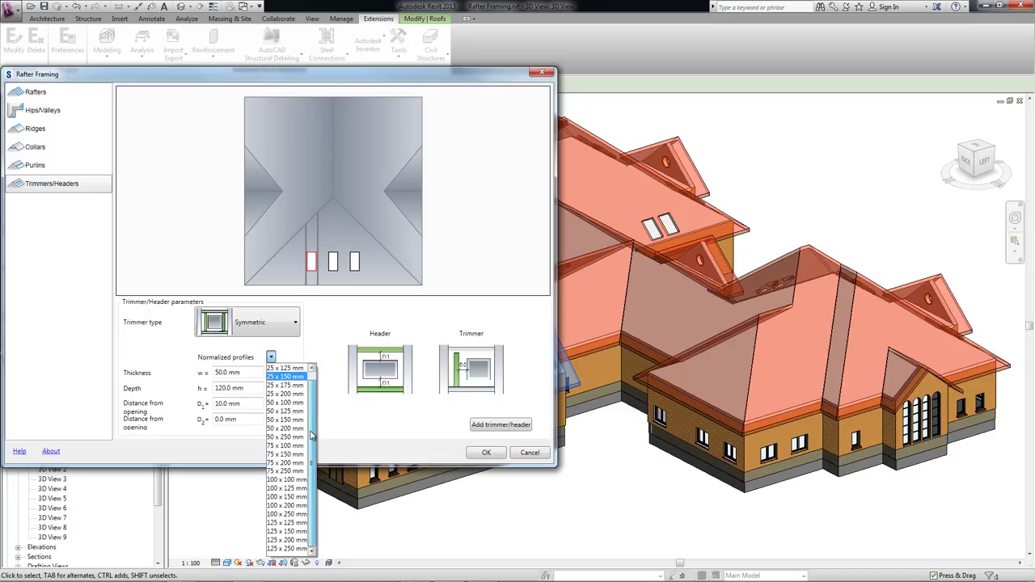
{"action": "left_click", "coordinate": [287, 548]}
Step: Set D1 and D2 to 100 mm, add the trimmer/header, and recheck the openings
{"action": "left_click", "coordinate": [245, 404]}
{"action": "type", "text": "100"}
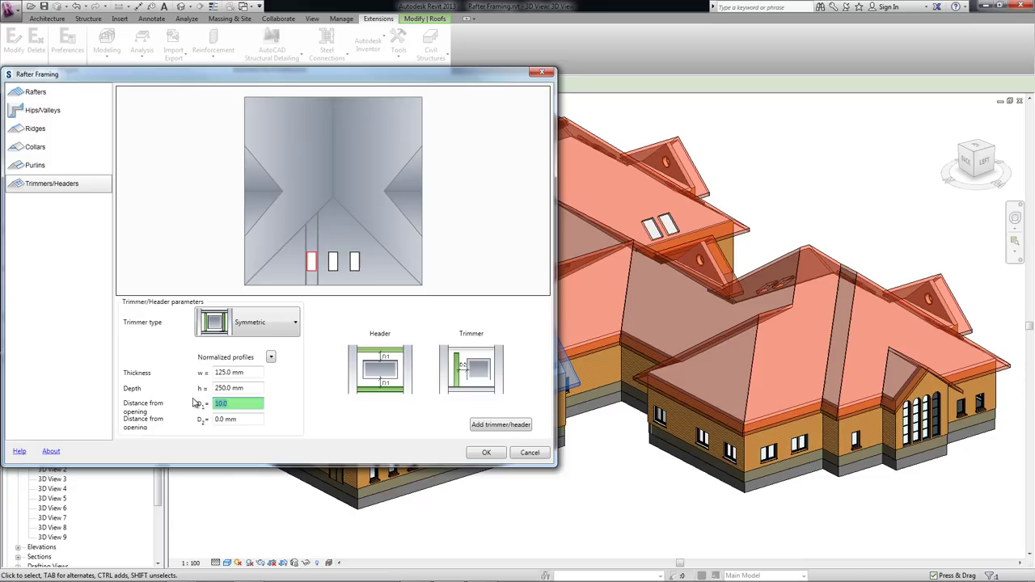
{"action": "key", "text": "Tab"}
{"action": "type", "text": "100.0"}
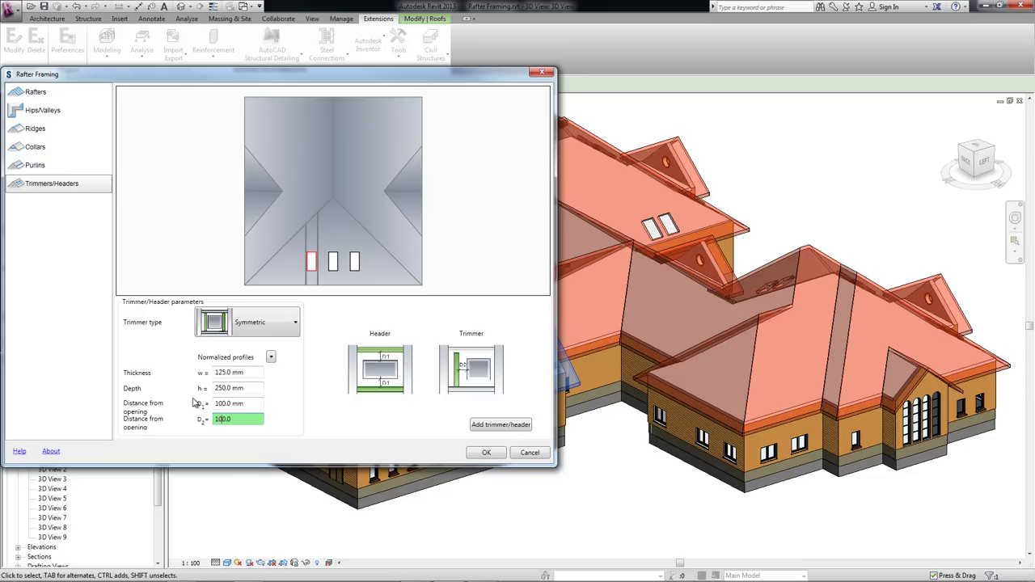
{"action": "left_click", "coordinate": [485, 428]}
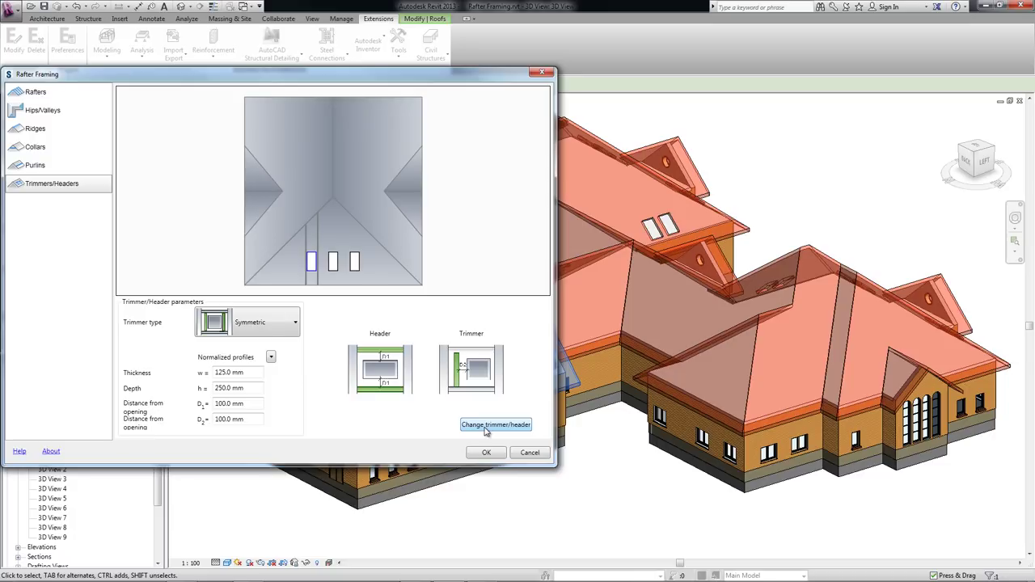
{"action": "left_click", "coordinate": [334, 272]}
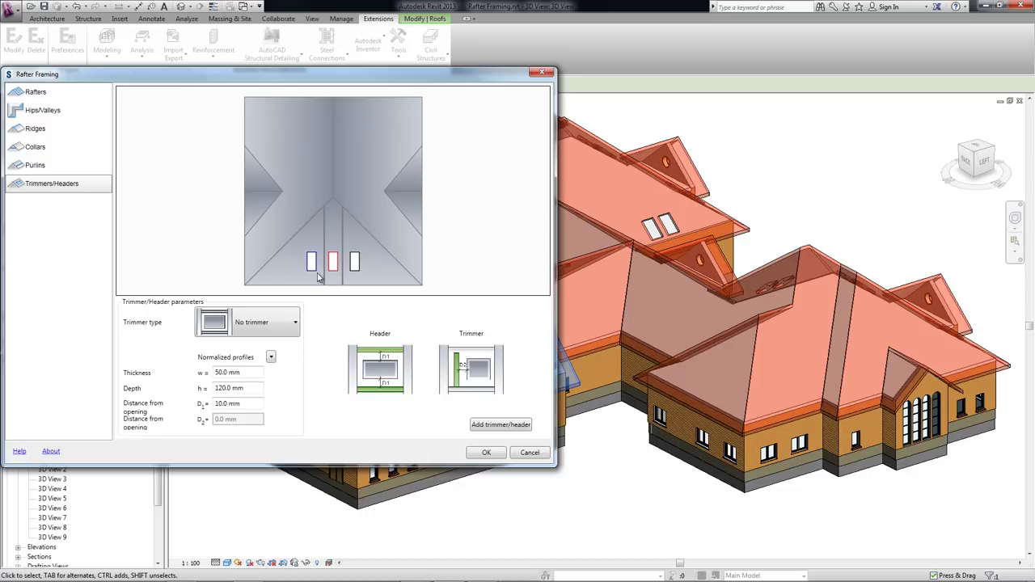
{"action": "left_click", "coordinate": [311, 267]}
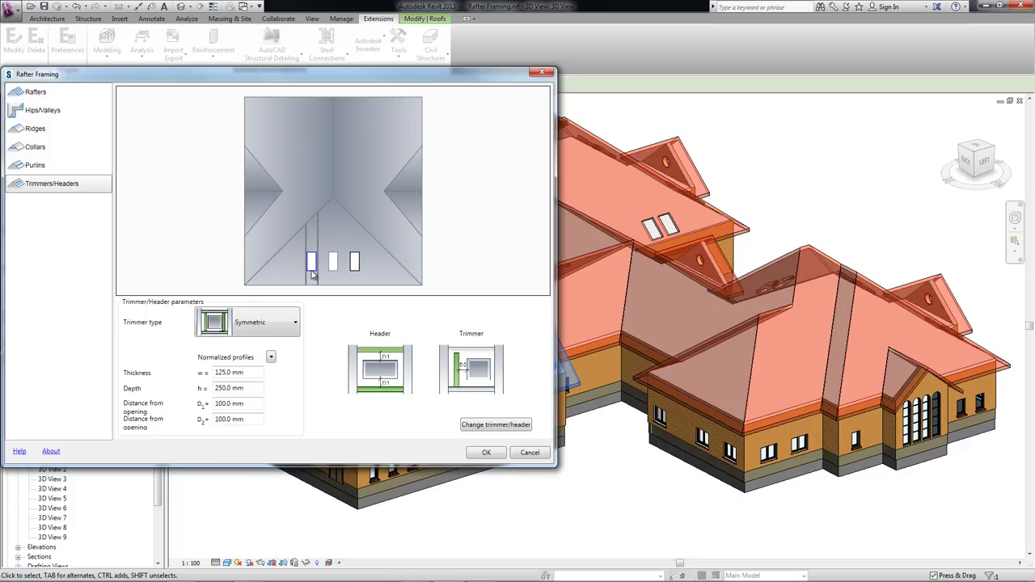
Step: Generate the rafter framing and view it in 3D Roof, toggling the analytical model on and off
{"action": "left_click", "coordinate": [485, 453]}
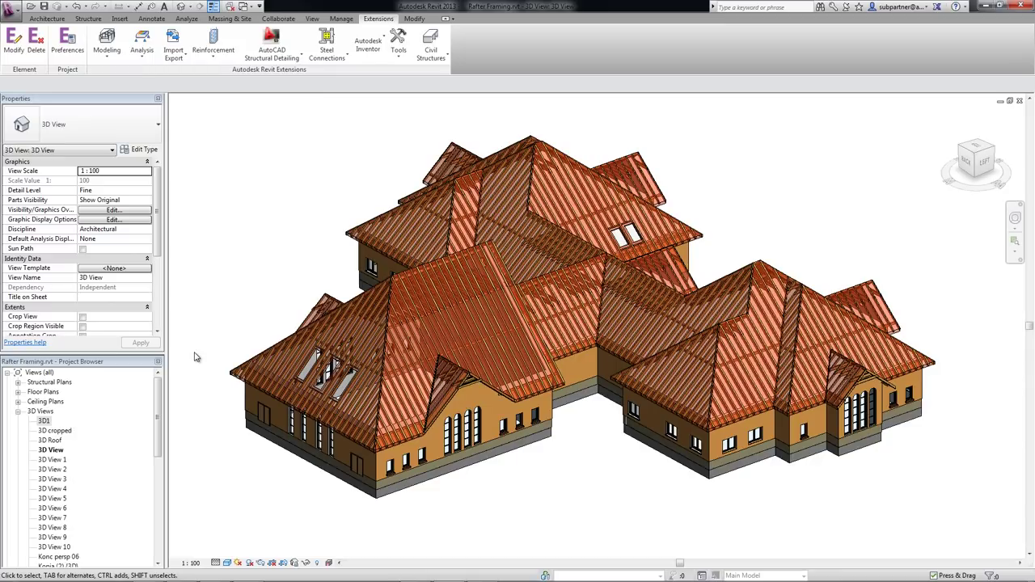
{"action": "double_click", "coordinate": [50, 441]}
{"action": "scroll", "coordinate": [662, 352], "scroll_direction": "up", "scroll_amount": 5}
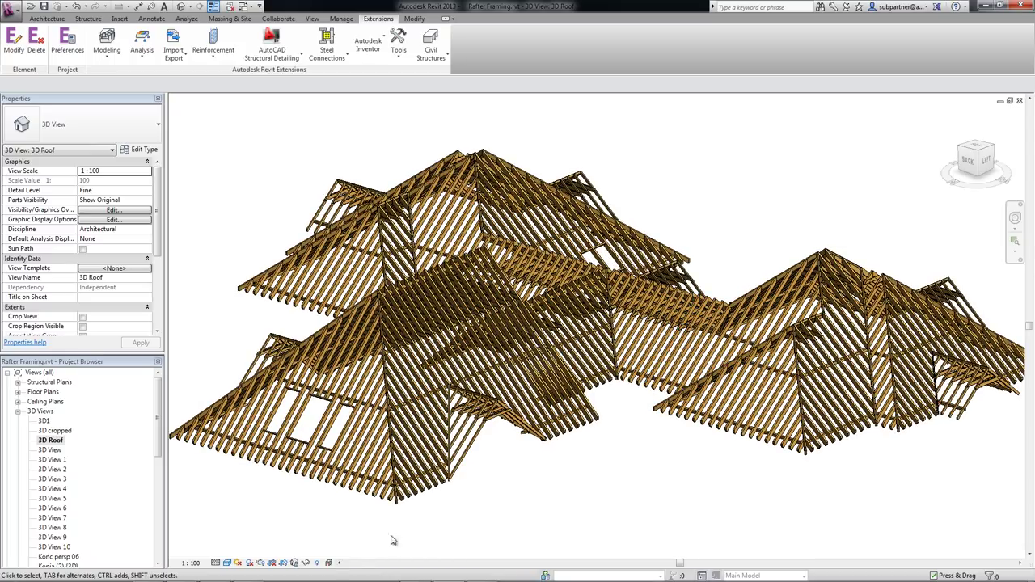
{"action": "left_click", "coordinate": [344, 540]}
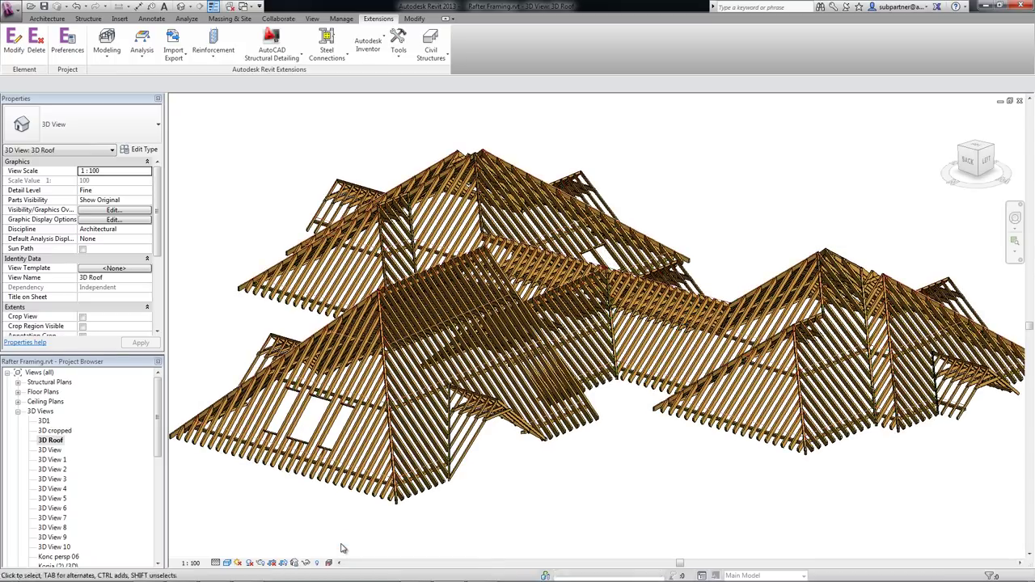
{"action": "left_click", "coordinate": [335, 560]}
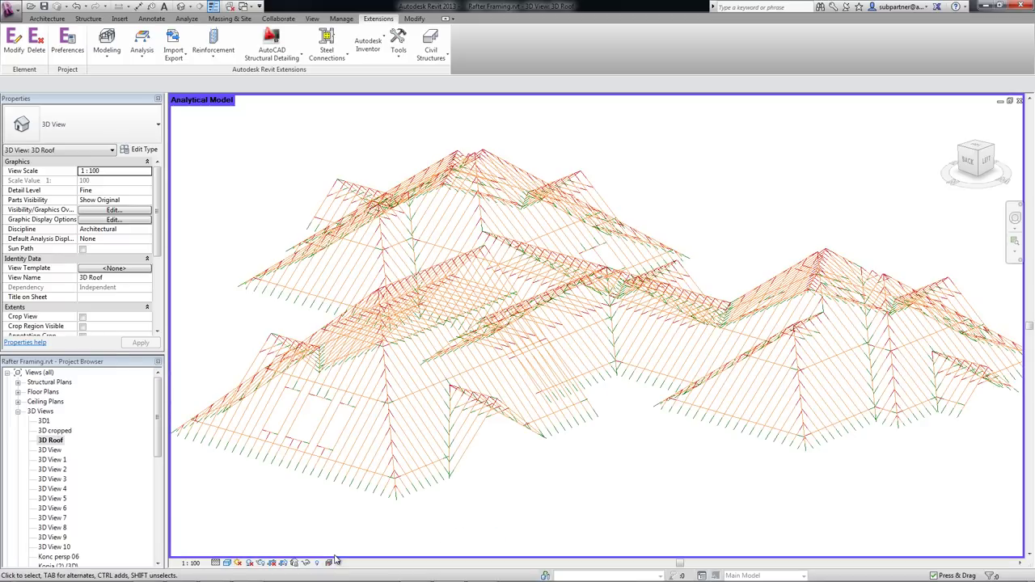
{"action": "left_click", "coordinate": [334, 561]}
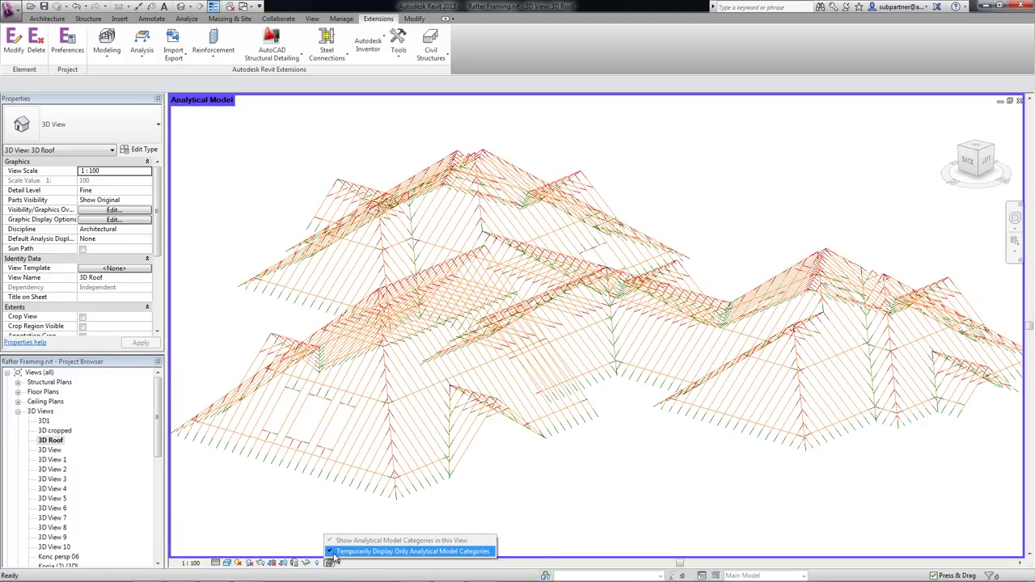
{"action": "left_click", "coordinate": [333, 552]}
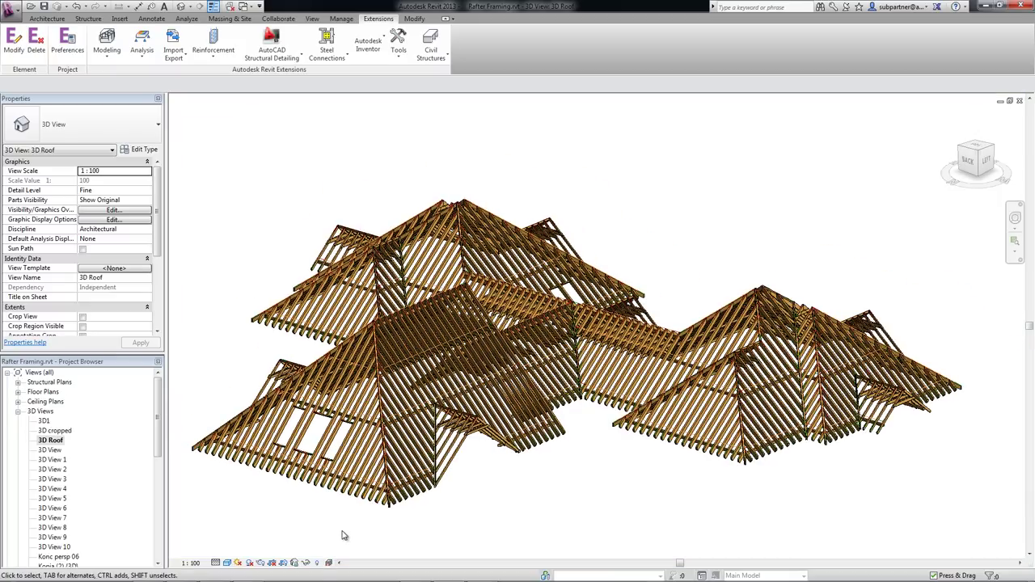
Step: Select all generated framing and bring up the Robot Structural Analysis Link send options
{"action": "left_click_drag", "start_coordinate": [183, 139], "coordinate": [974, 513]}
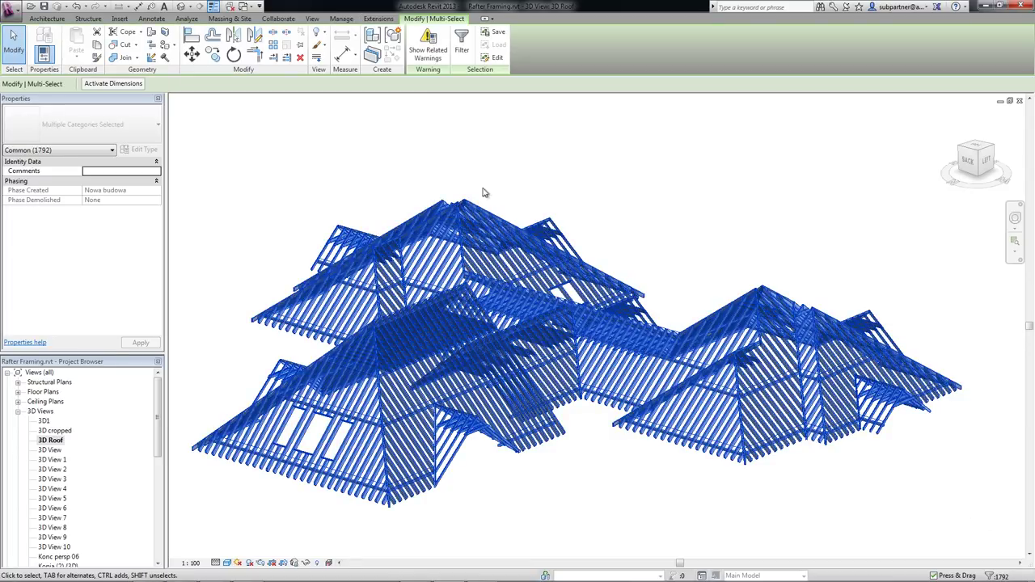
{"action": "left_click", "coordinate": [187, 18]}
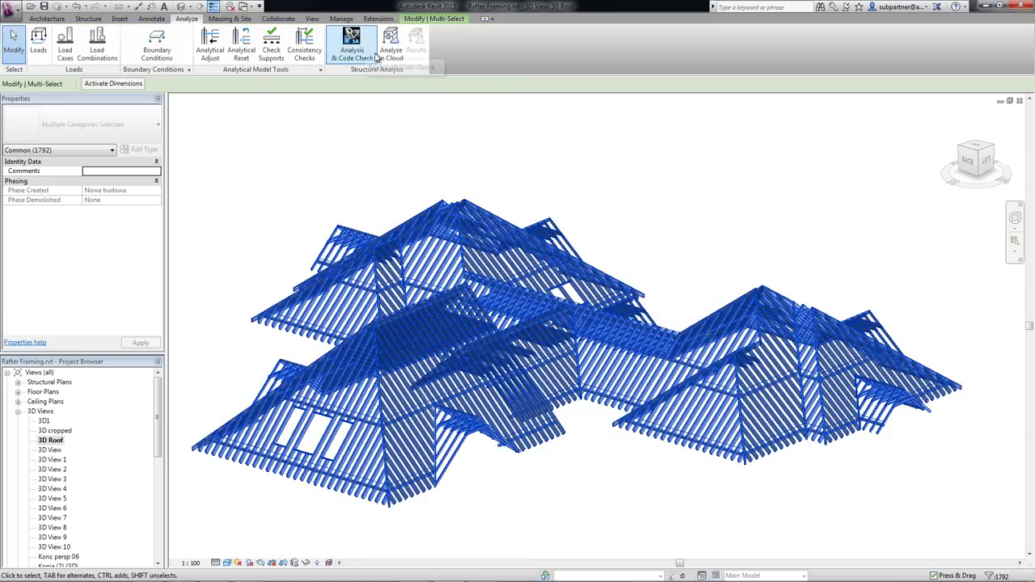
{"action": "left_click", "coordinate": [375, 59]}
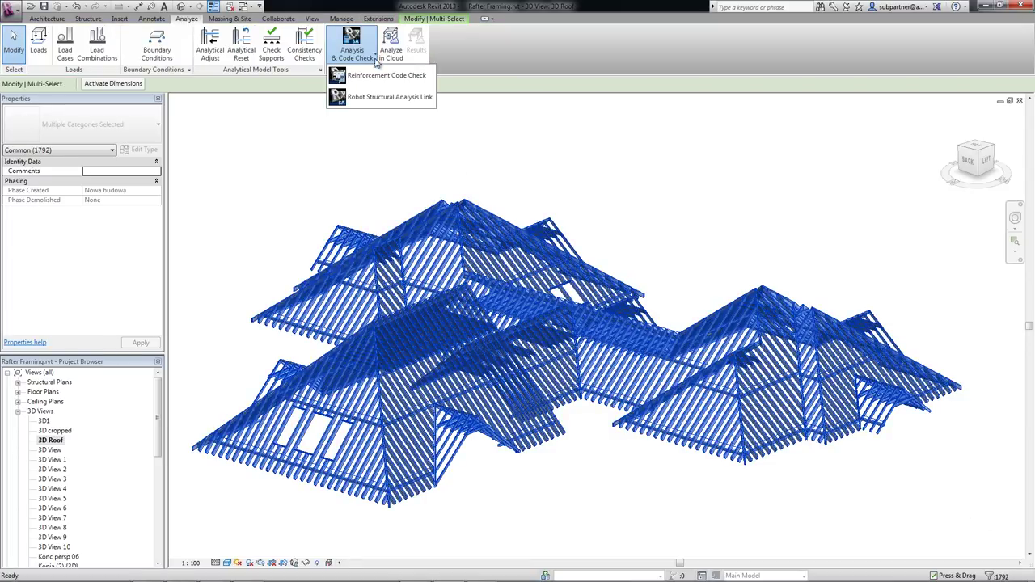
{"action": "left_click", "coordinate": [369, 106]}
{"action": "left_click", "coordinate": [284, 153]}
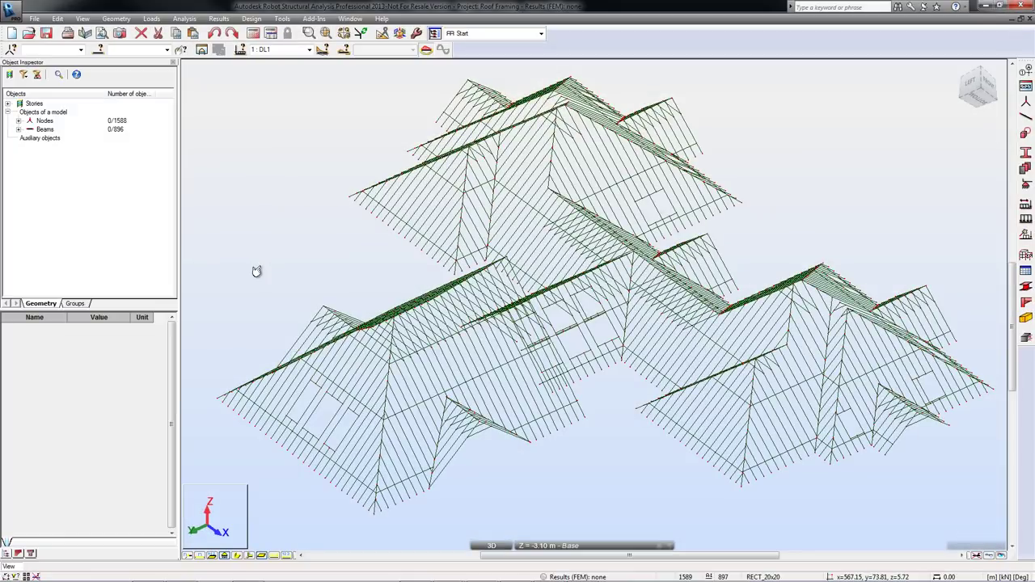
Step: Render the imported roof beams with their section shapes in Robot
{"action": "left_click", "coordinate": [237, 556]}
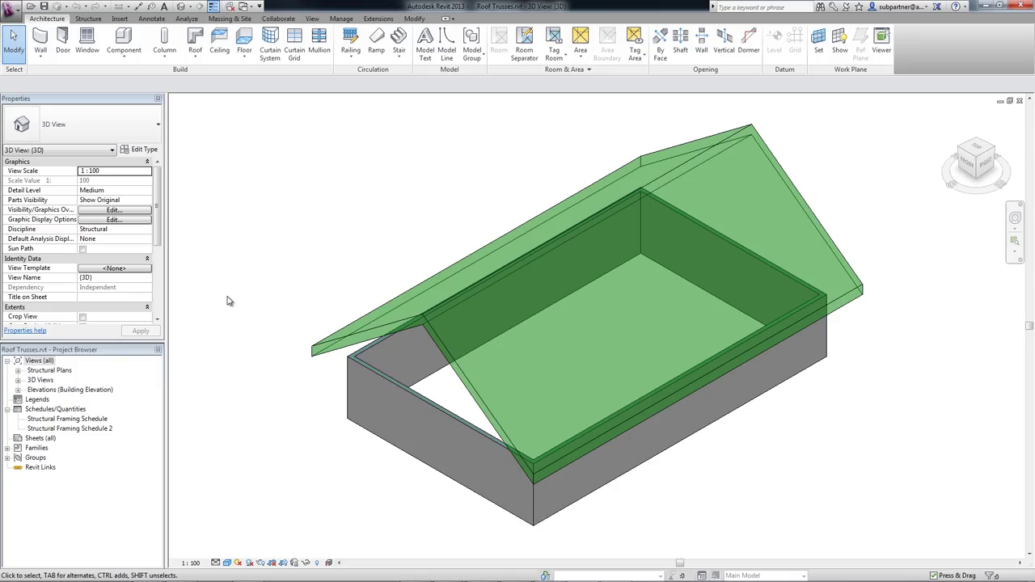
Step: Select the gable roof and generate Roof Trusses with Ridge Trusses and Roof Ends enabled
{"action": "left_click", "coordinate": [328, 346]}
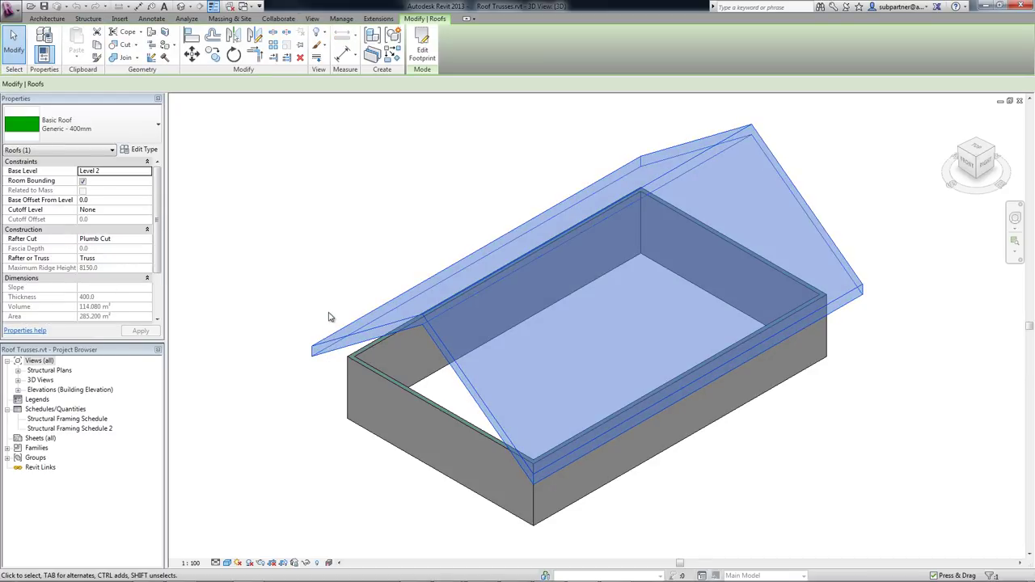
{"action": "left_click", "coordinate": [377, 19]}
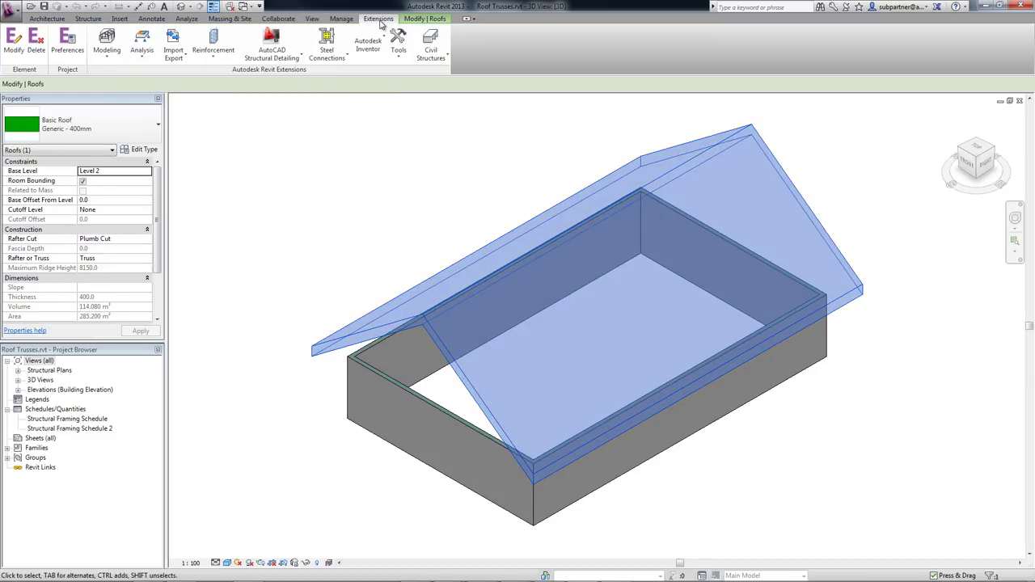
{"action": "left_click", "coordinate": [110, 57]}
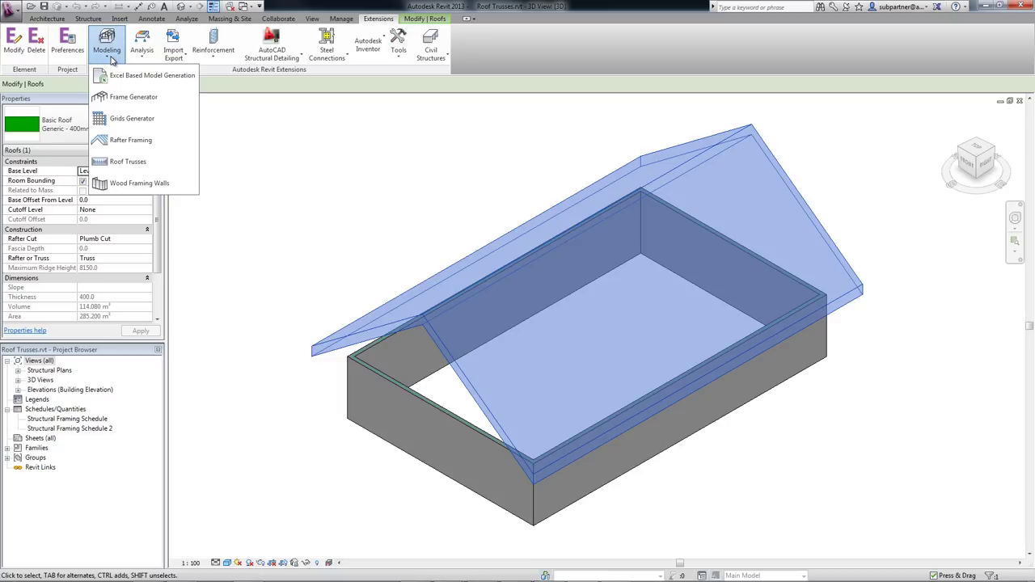
{"action": "left_click", "coordinate": [125, 162]}
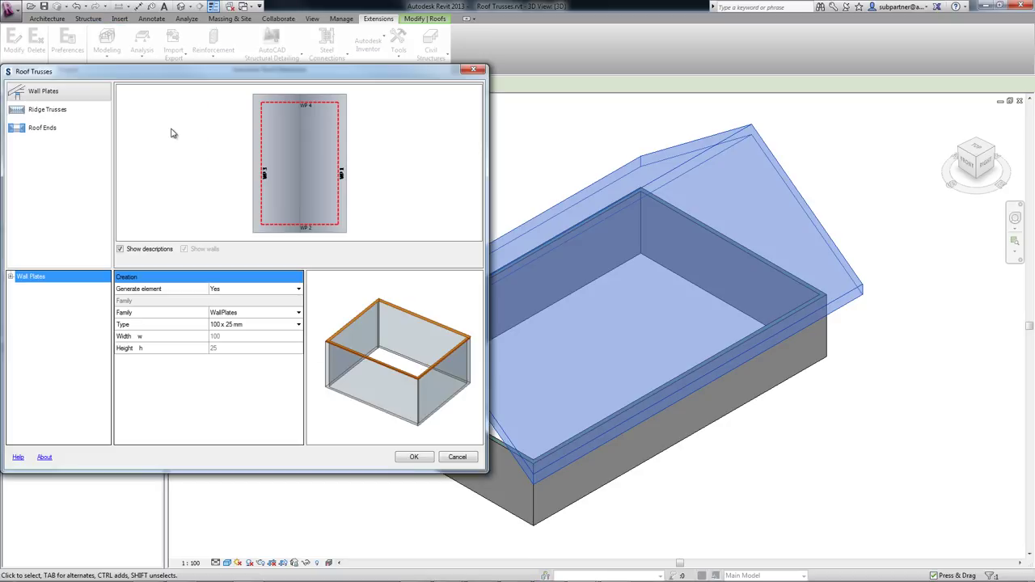
{"action": "left_click", "coordinate": [85, 112]}
{"action": "left_click", "coordinate": [82, 131]}
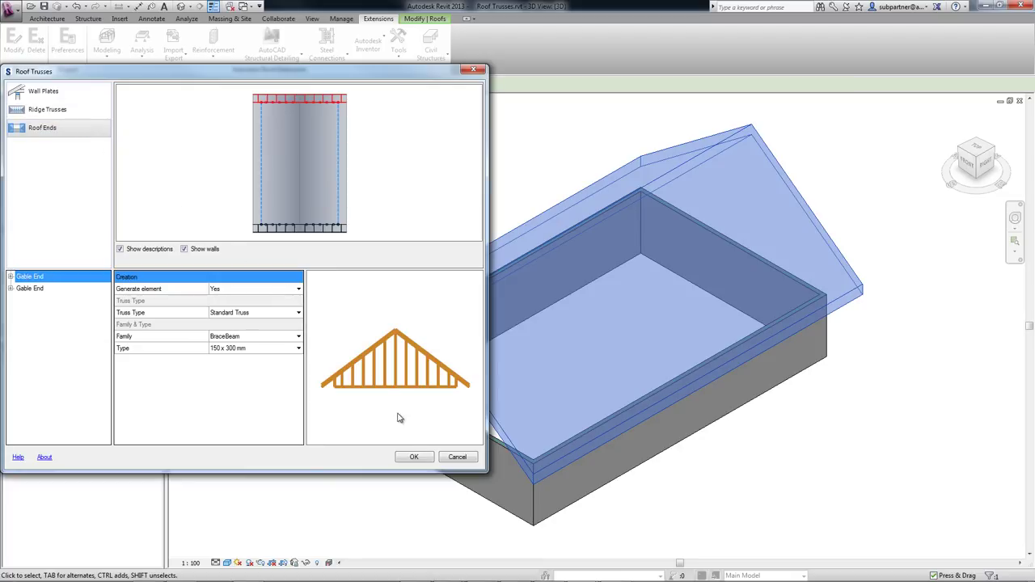
{"action": "left_click", "coordinate": [414, 457]}
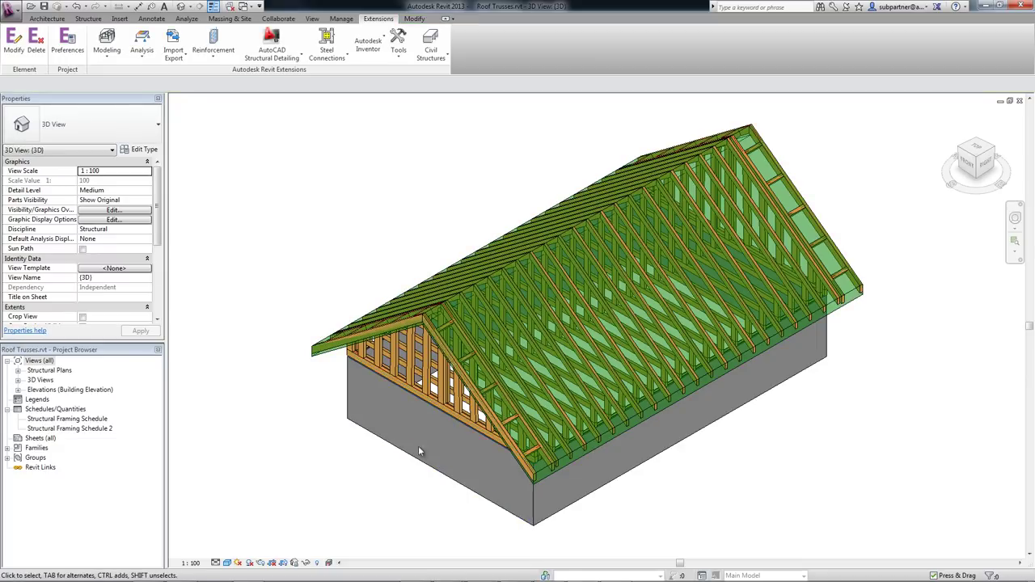
Step: Zoom in on the generated timber trusses spanning the gable roof, including the gable-end trusses
{"action": "scroll", "coordinate": [522, 362], "scroll_direction": "up", "scroll_amount": 3}
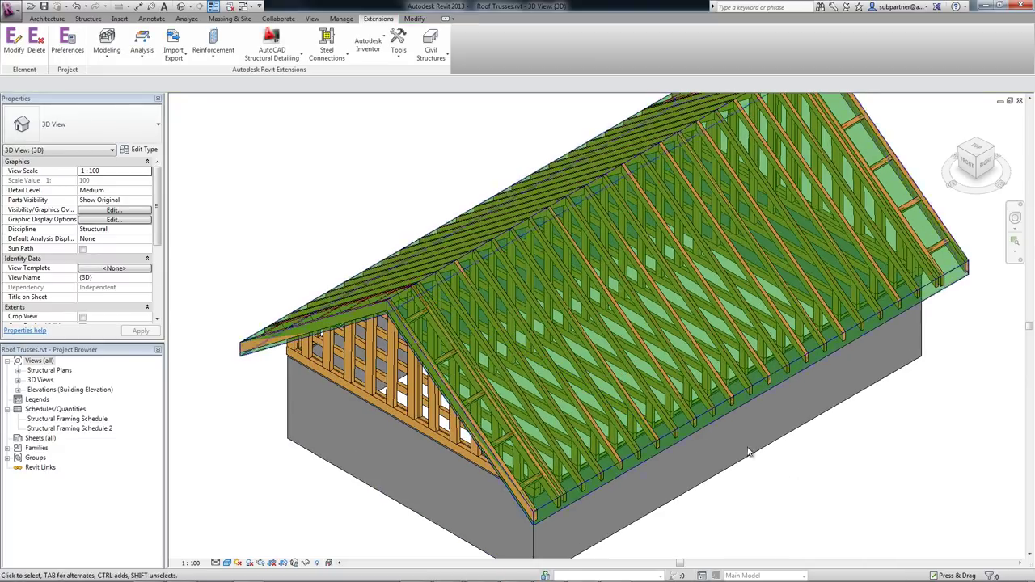